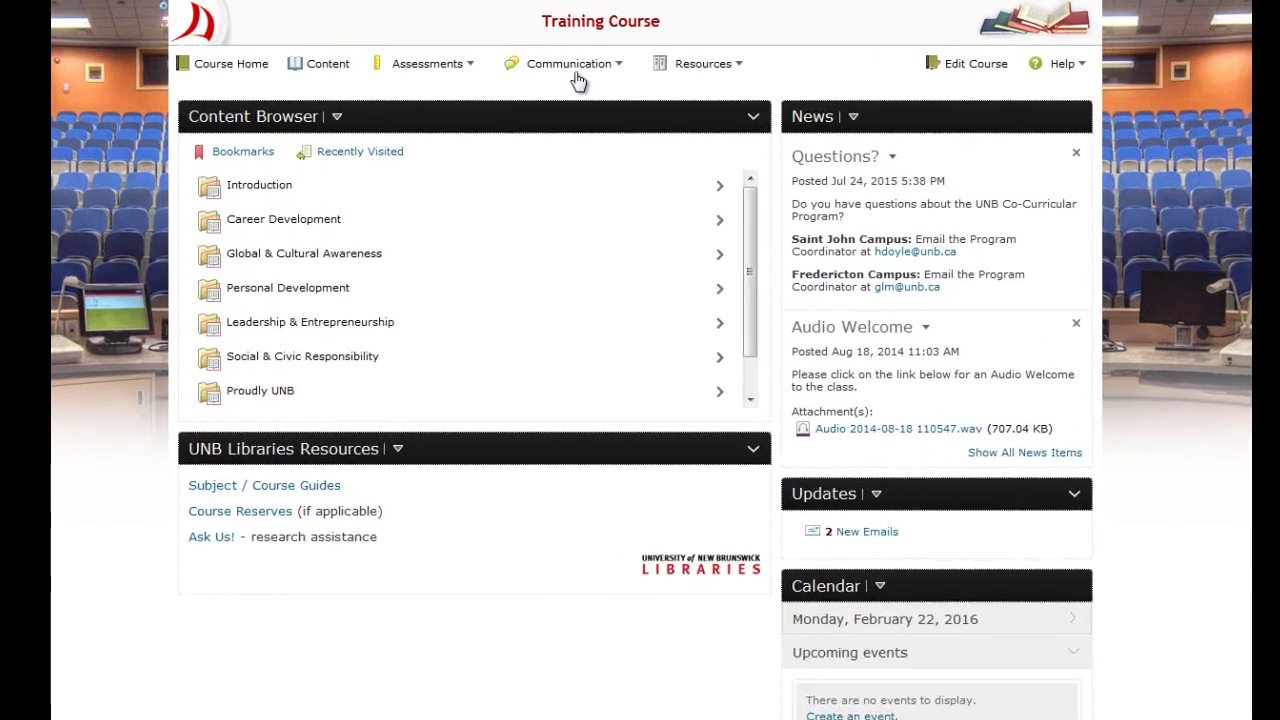
# Step: Open the course's Discussions list to find the Class Discussions forum
pyautogui.click(552, 56)
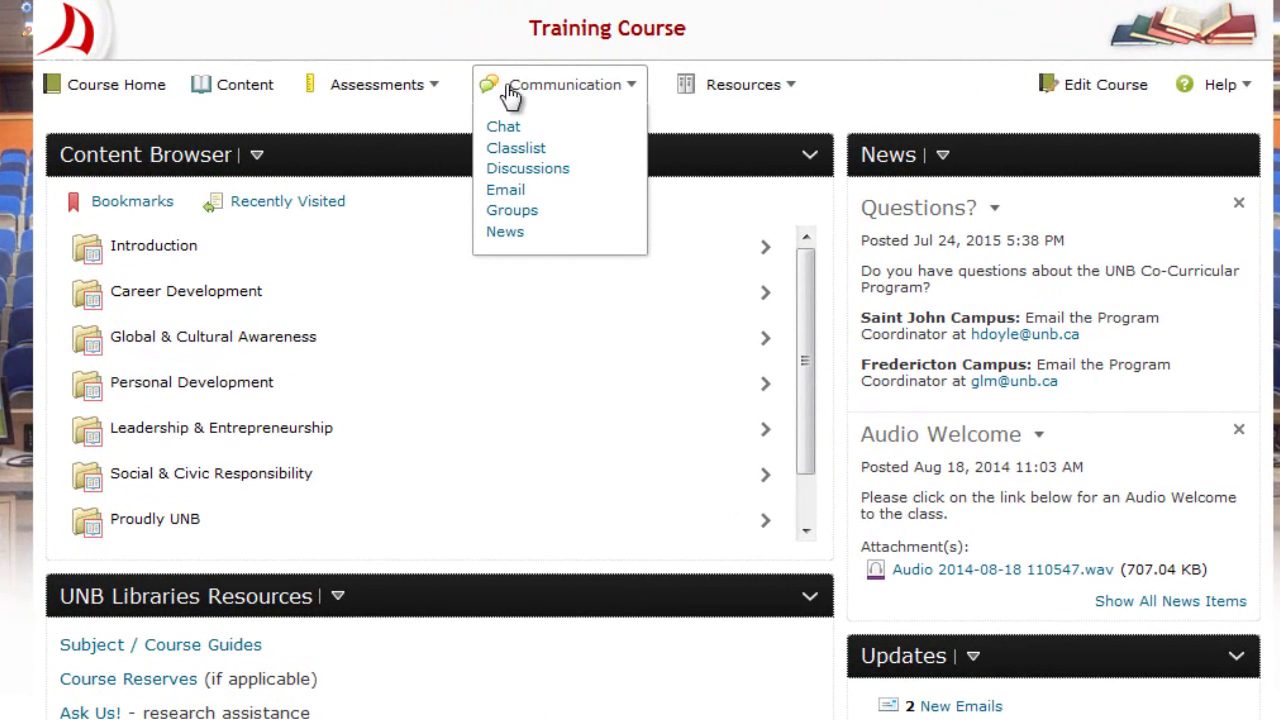
pyautogui.click(519, 178)
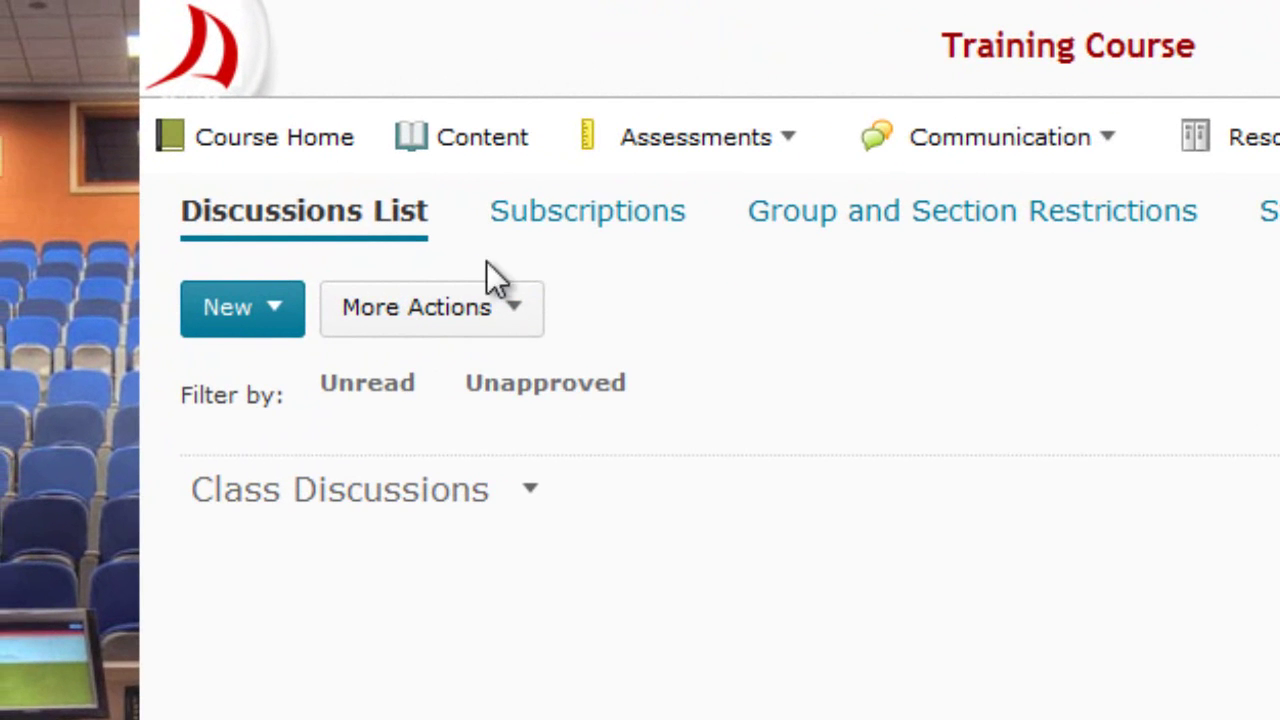
pyautogui.moveTo(177, 509); pyautogui.dragTo(199, 495)
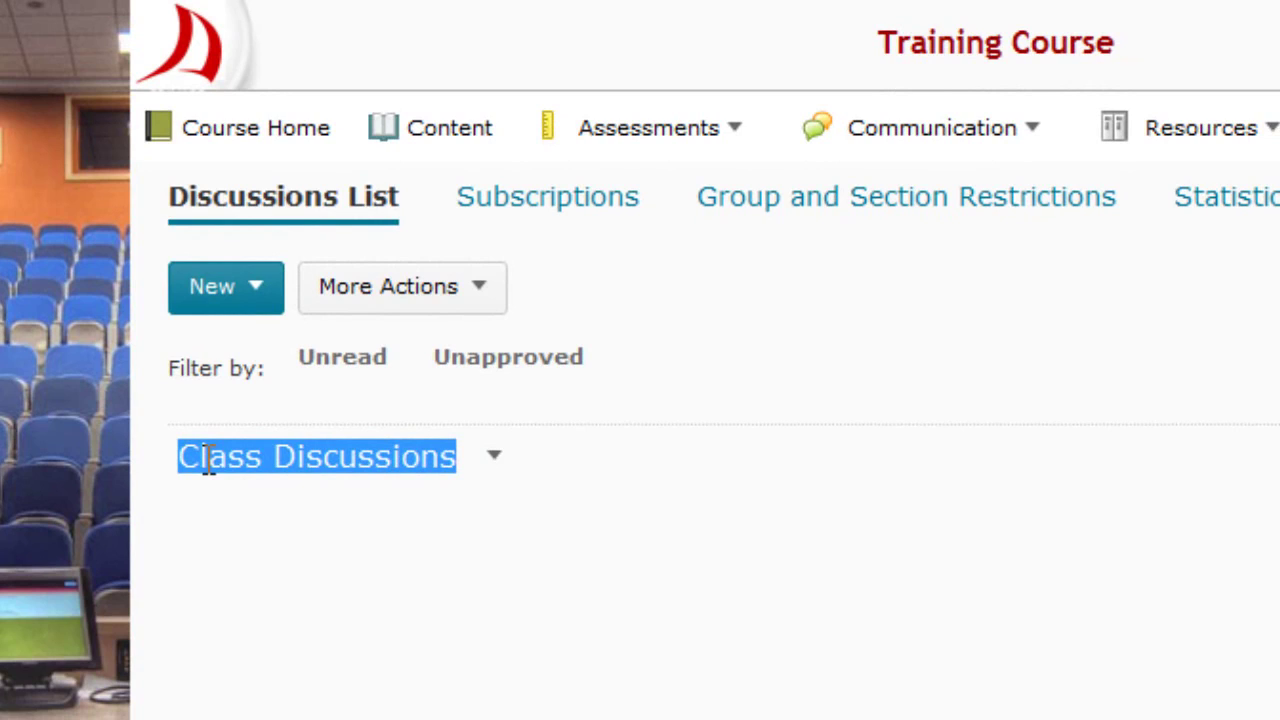
pyautogui.click(216, 492)
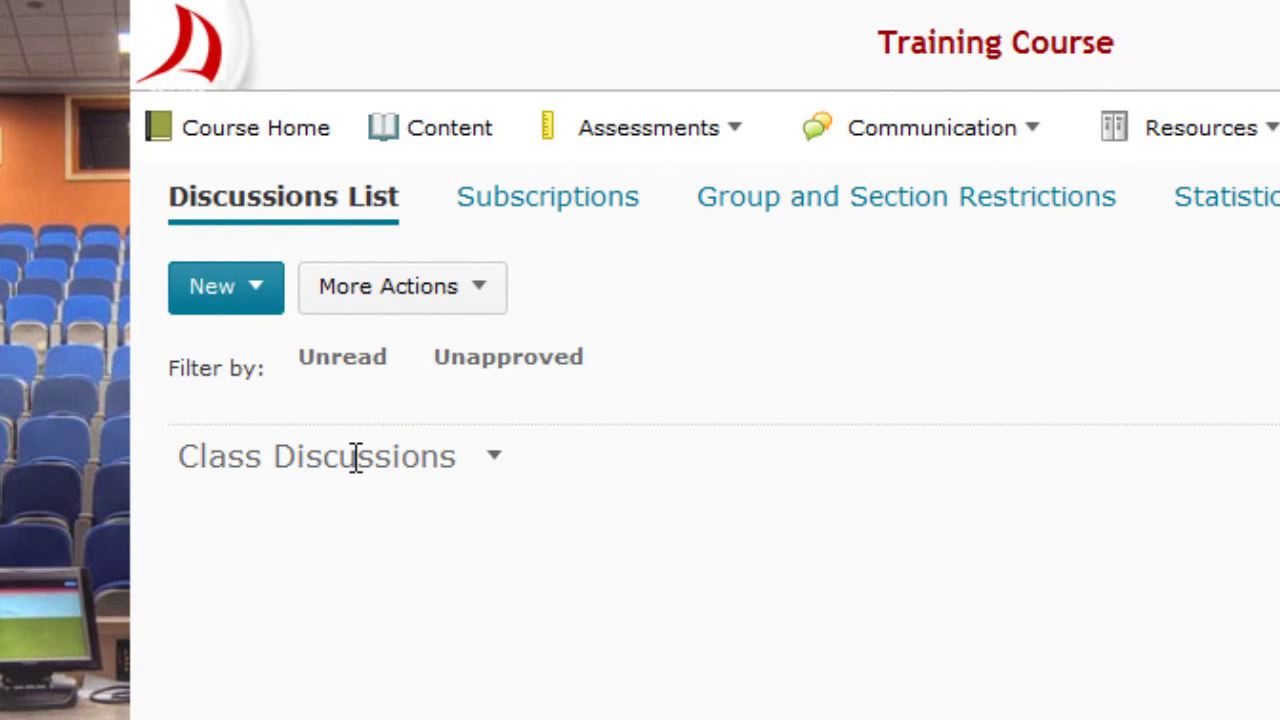
pyautogui.click(492, 458)
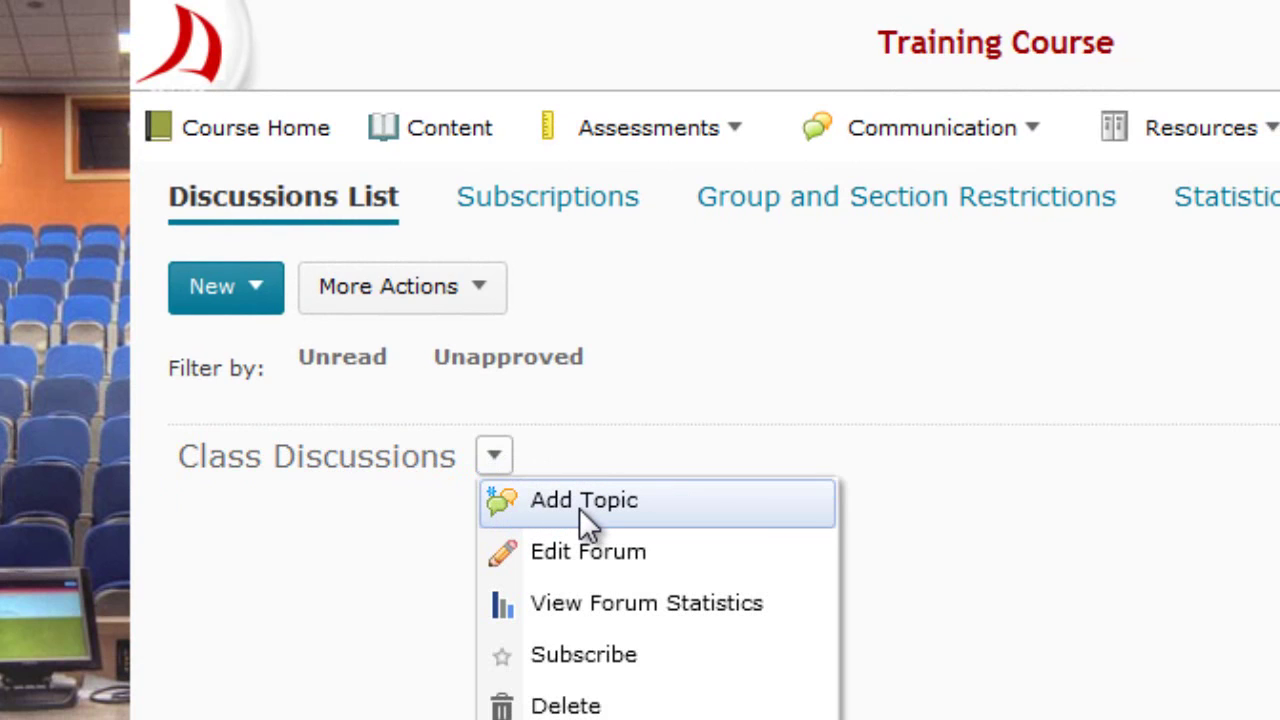
pyautogui.click(222, 299)
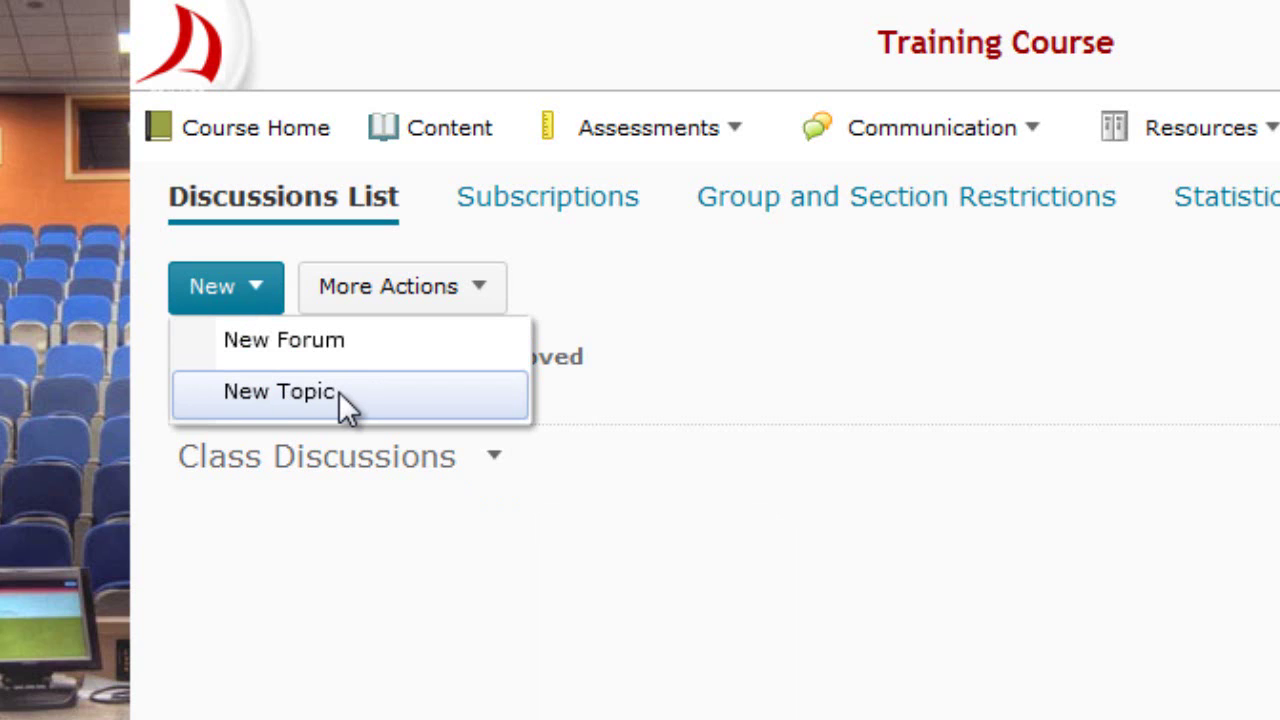
pyautogui.click(366, 551)
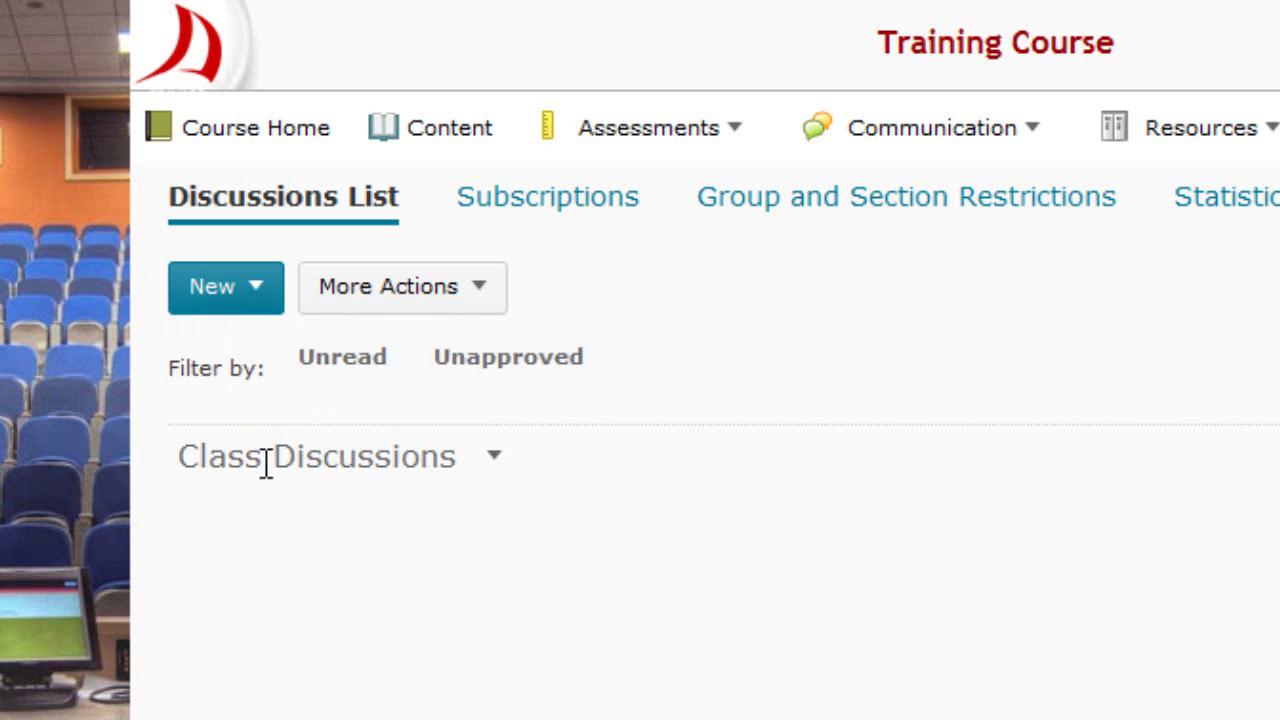
pyautogui.moveTo(186, 458); pyautogui.dragTo(440, 475)
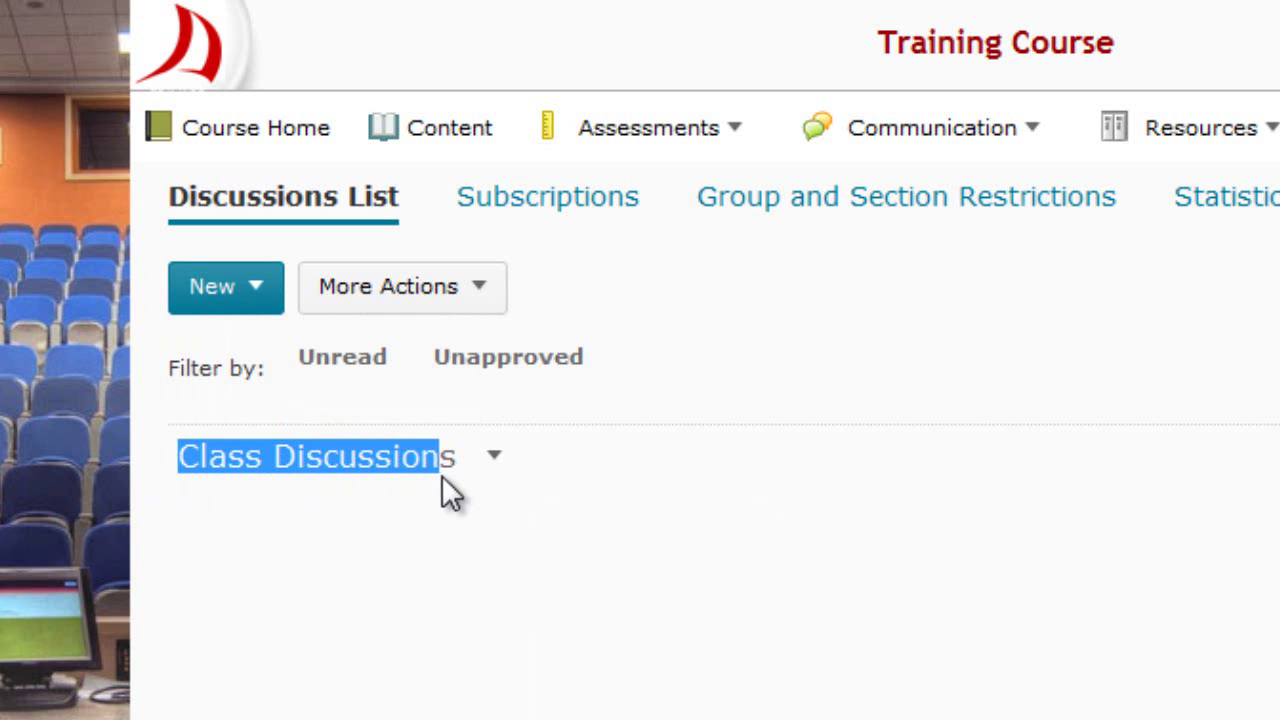
# Step: Start a new topic in the Class Discussions forum and title it "Week 1 Discussions"
pyautogui.click(494, 456)
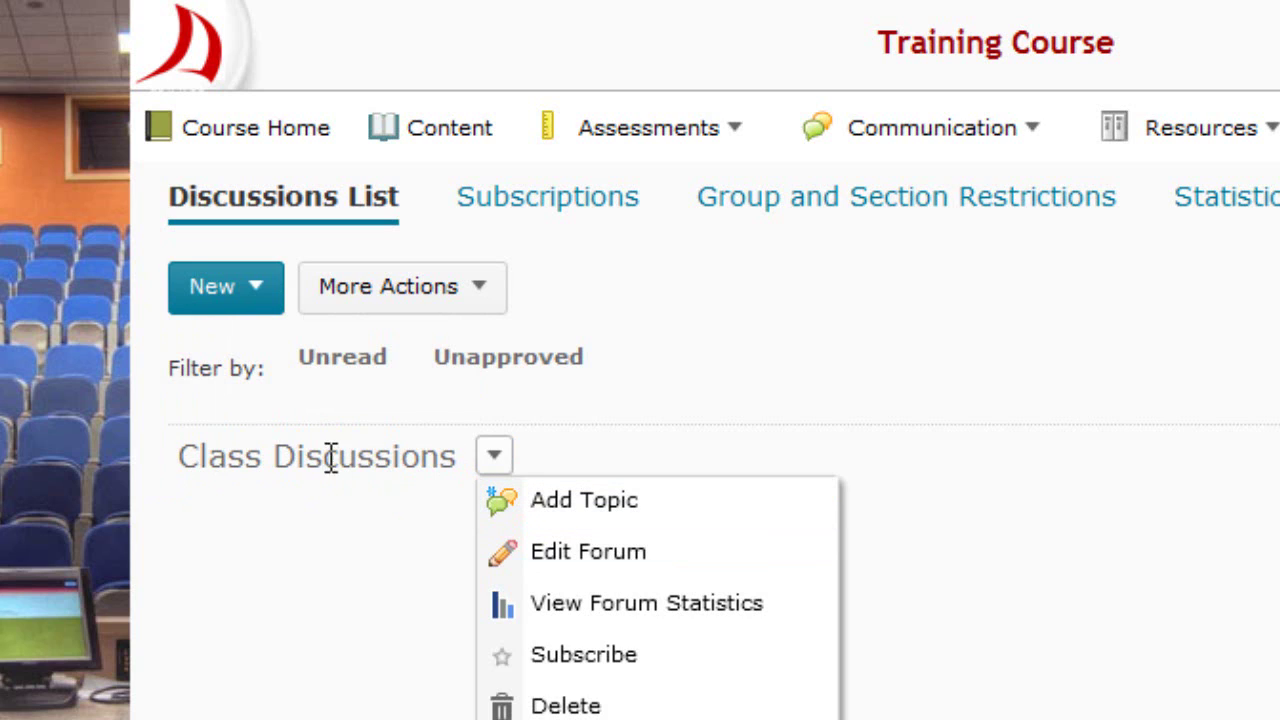
pyautogui.click(590, 503)
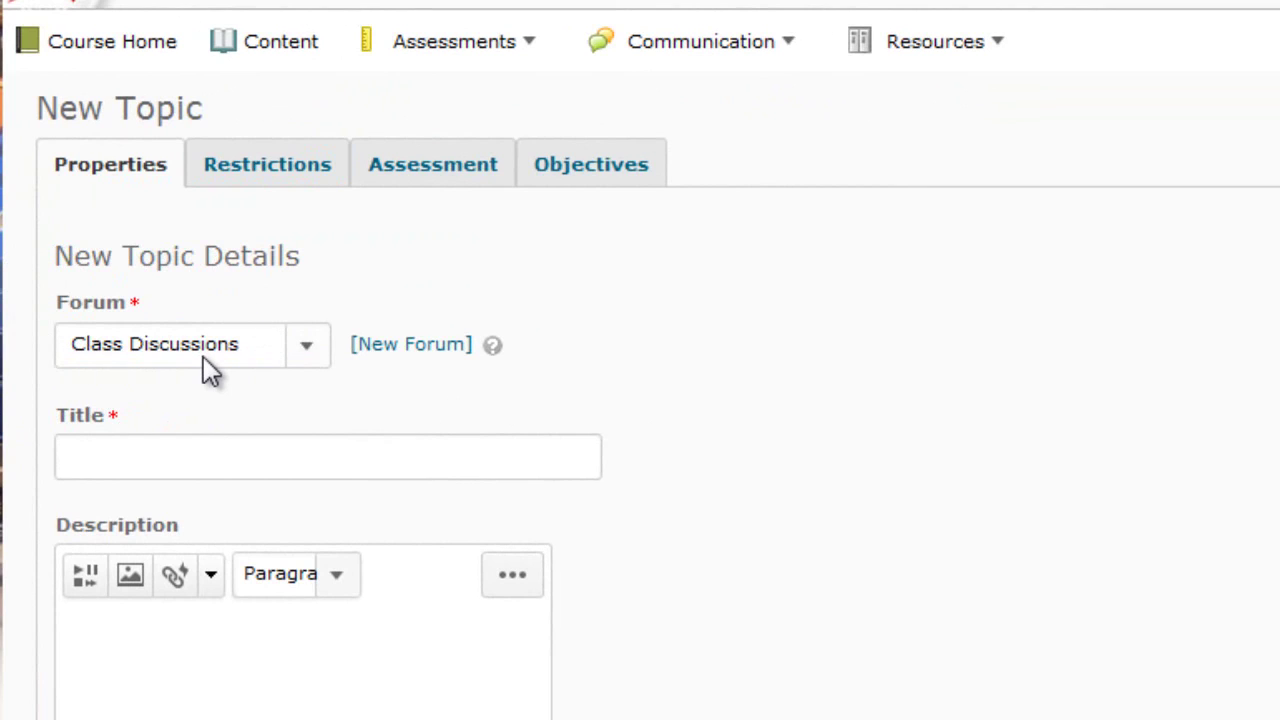
pyautogui.click(191, 453)
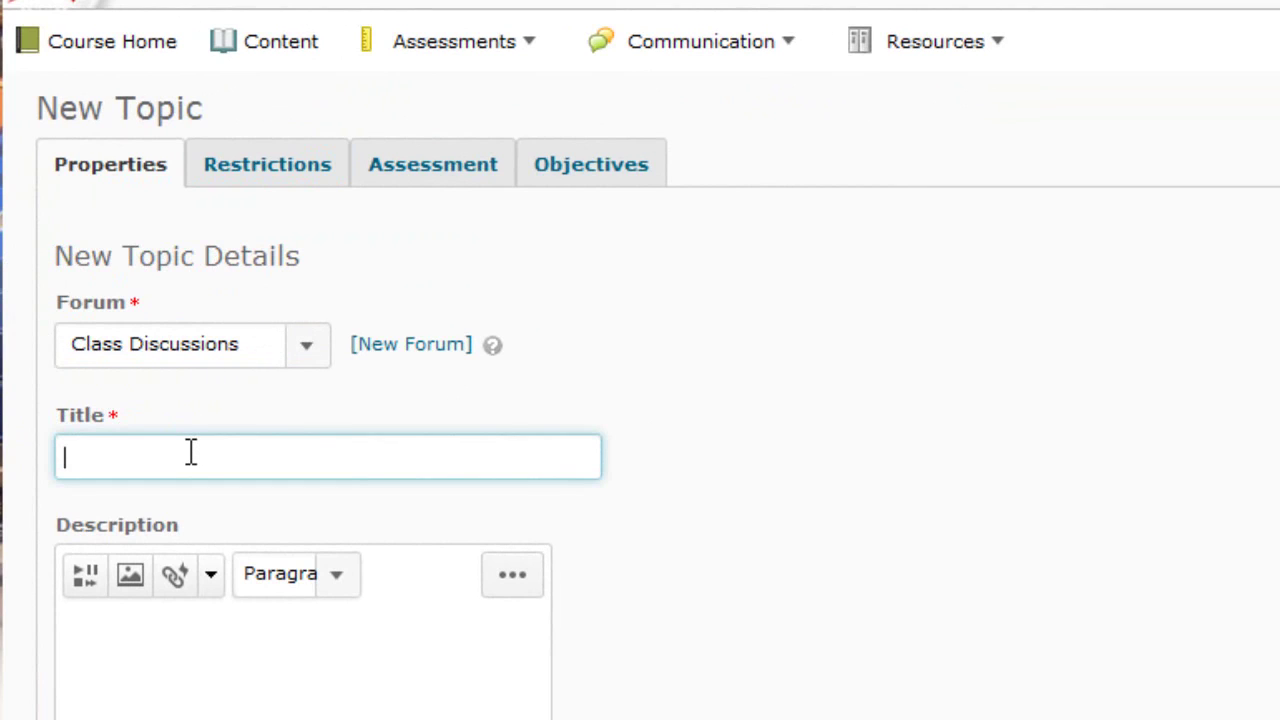
pyautogui.write('Week 1 Di')
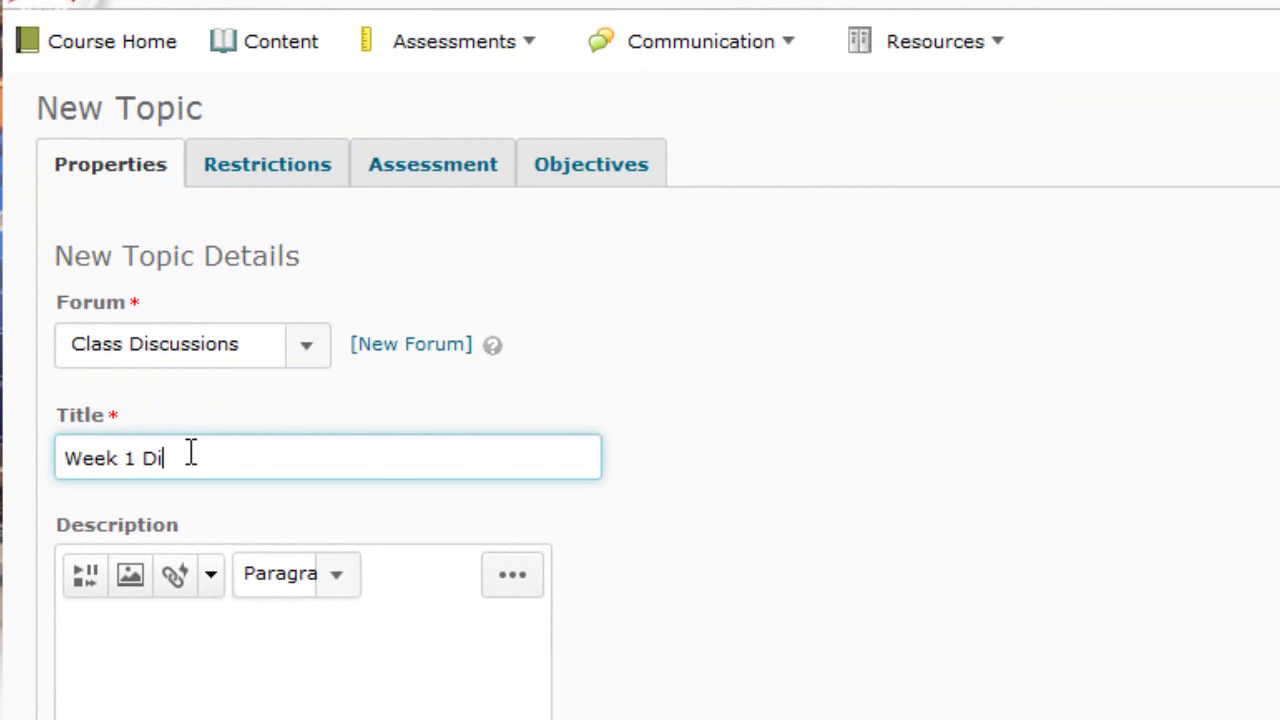
pyautogui.write('scussions')
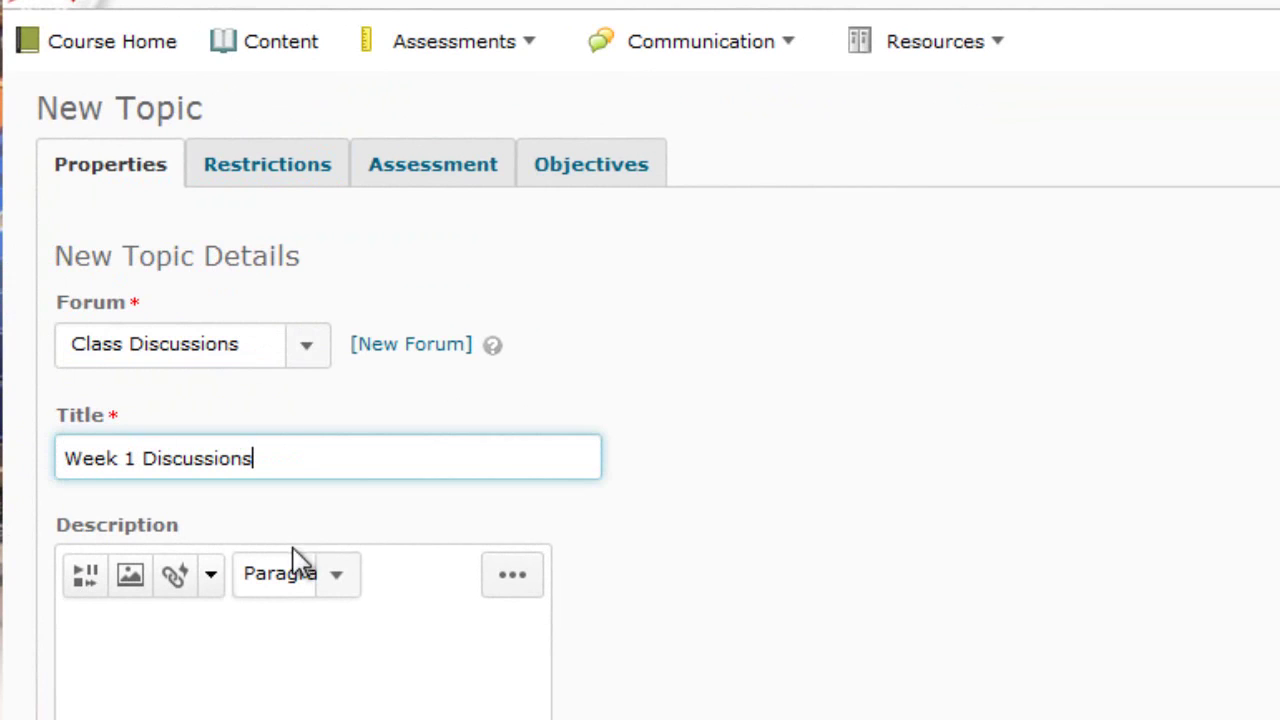
pyautogui.moveTo(66, 460); pyautogui.dragTo(334, 486)
pyautogui.click(329, 463)
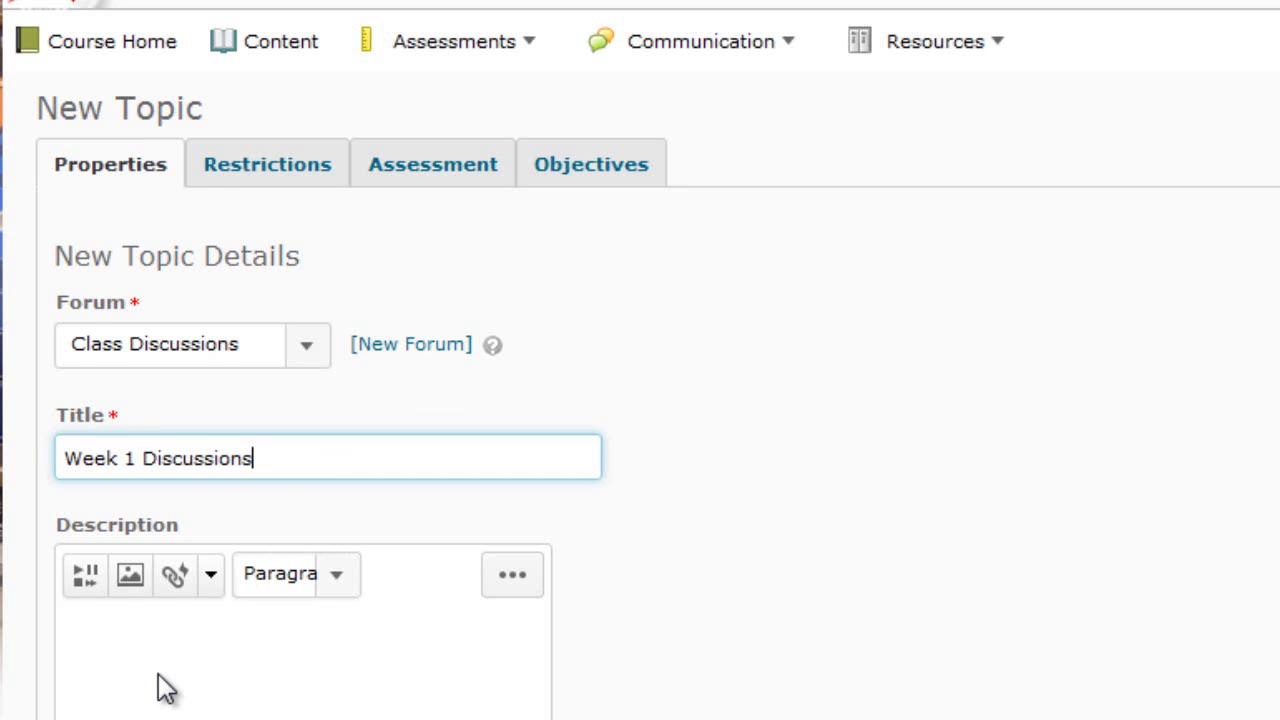
# Step: Enter the topic description "Please use this space to discuss items covered in Week 1."
pyautogui.scroll(-2, 200, 620)
pyautogui.click(230, 552)
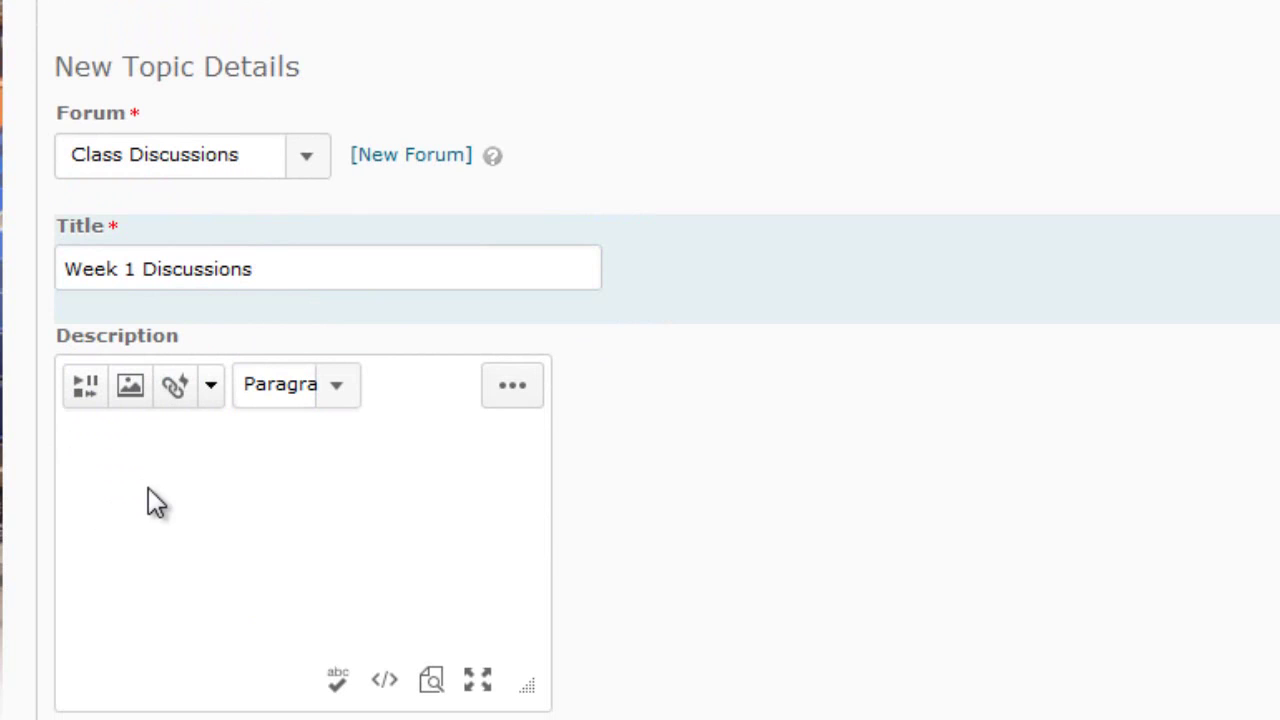
pyautogui.write('Please use this spa')
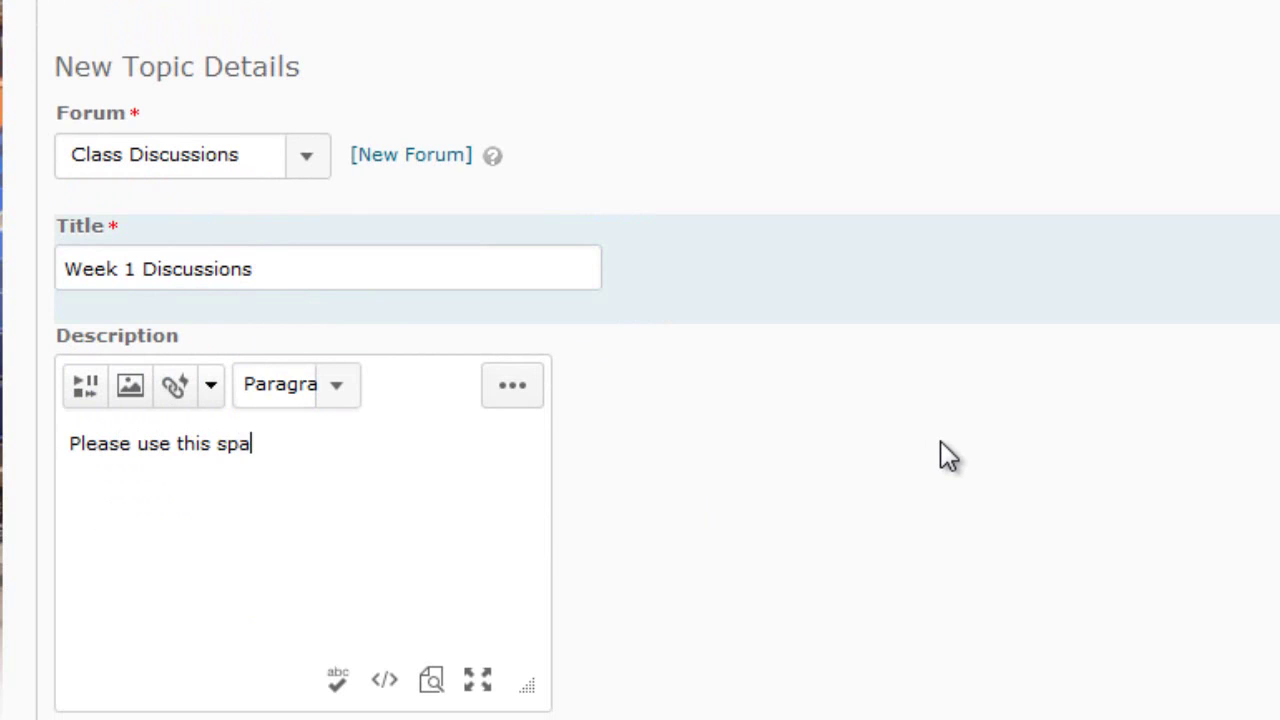
pyautogui.write('ce to discuss ')
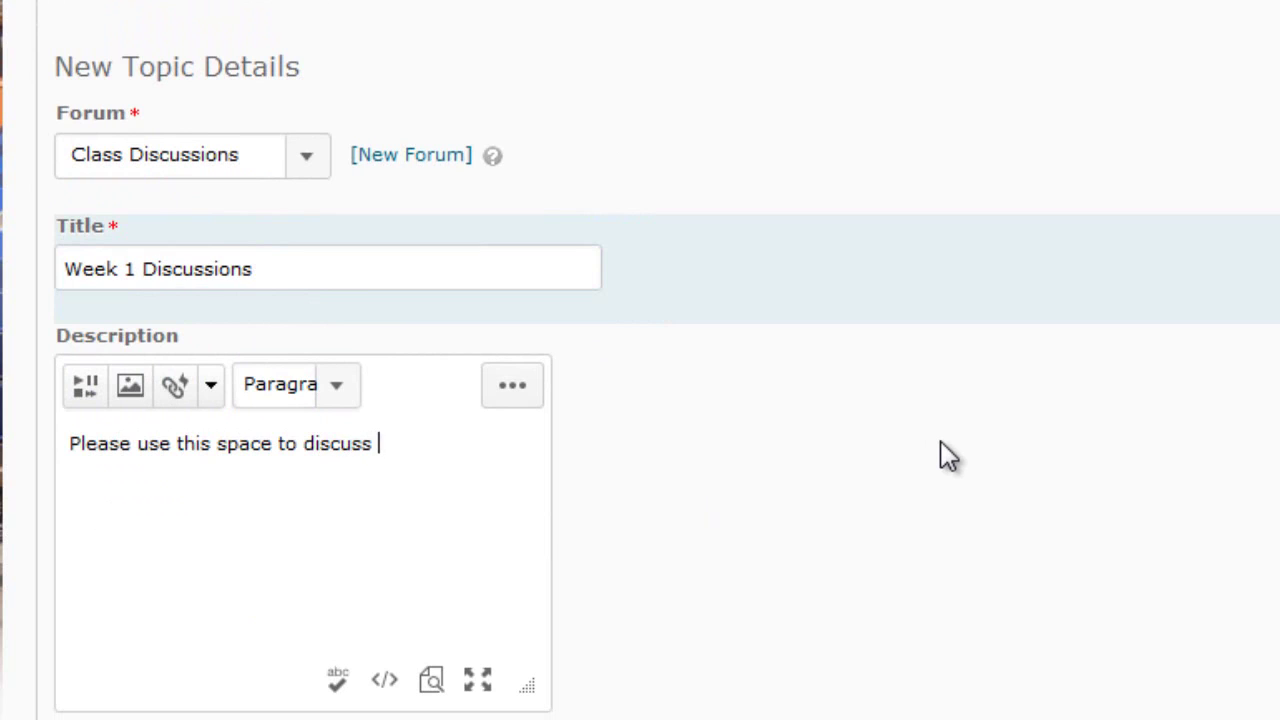
pyautogui.write('items covered in ')
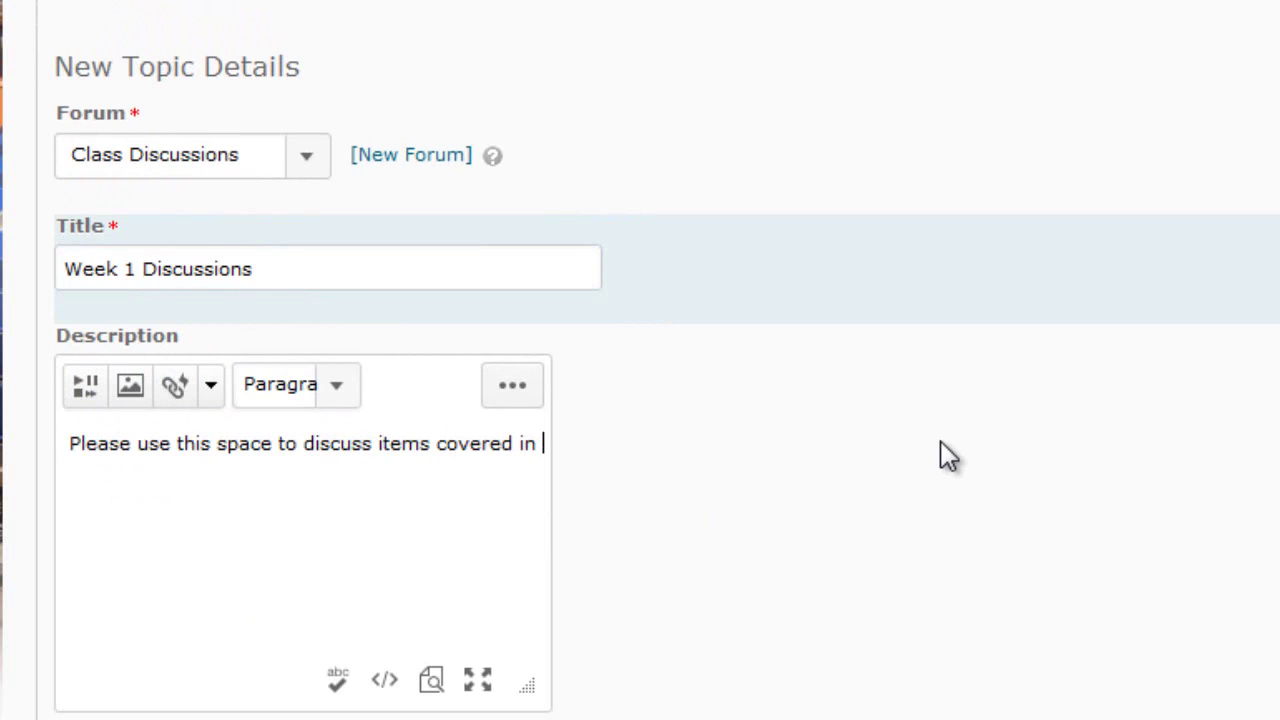
pyautogui.write('Week 1.')
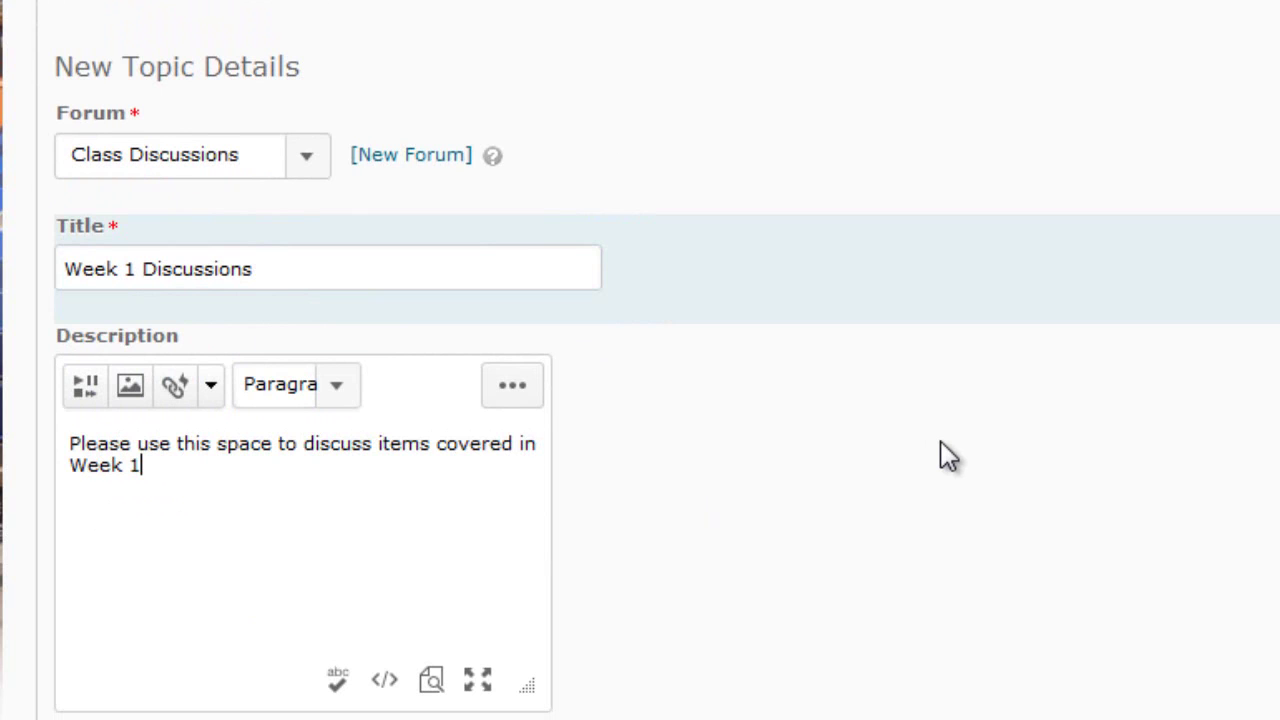
# Step: Examine the topic's options for anonymous posts, moderator approval and starting a thread first, plus the available post rating schemes
pyautogui.scroll(-3, 580, 494)
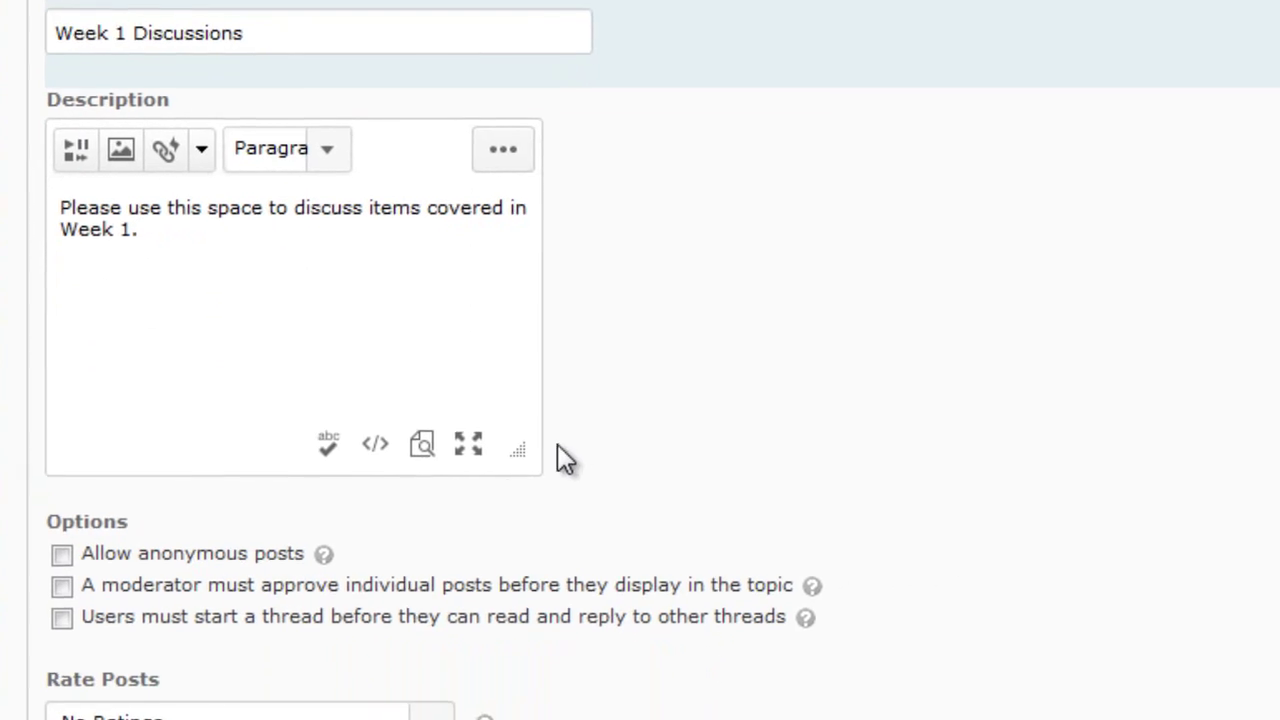
pyautogui.doubleClick(42, 460)
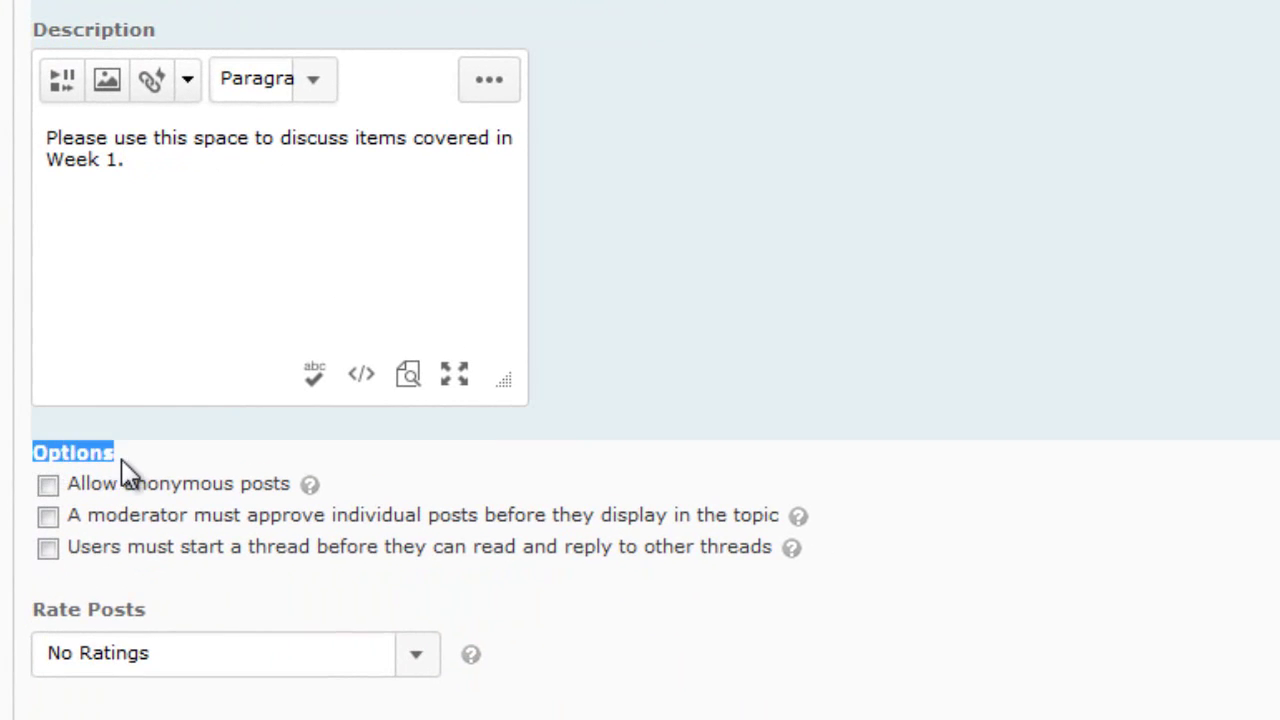
pyautogui.moveTo(64, 484); pyautogui.dragTo(340, 495)
pyautogui.click(391, 464)
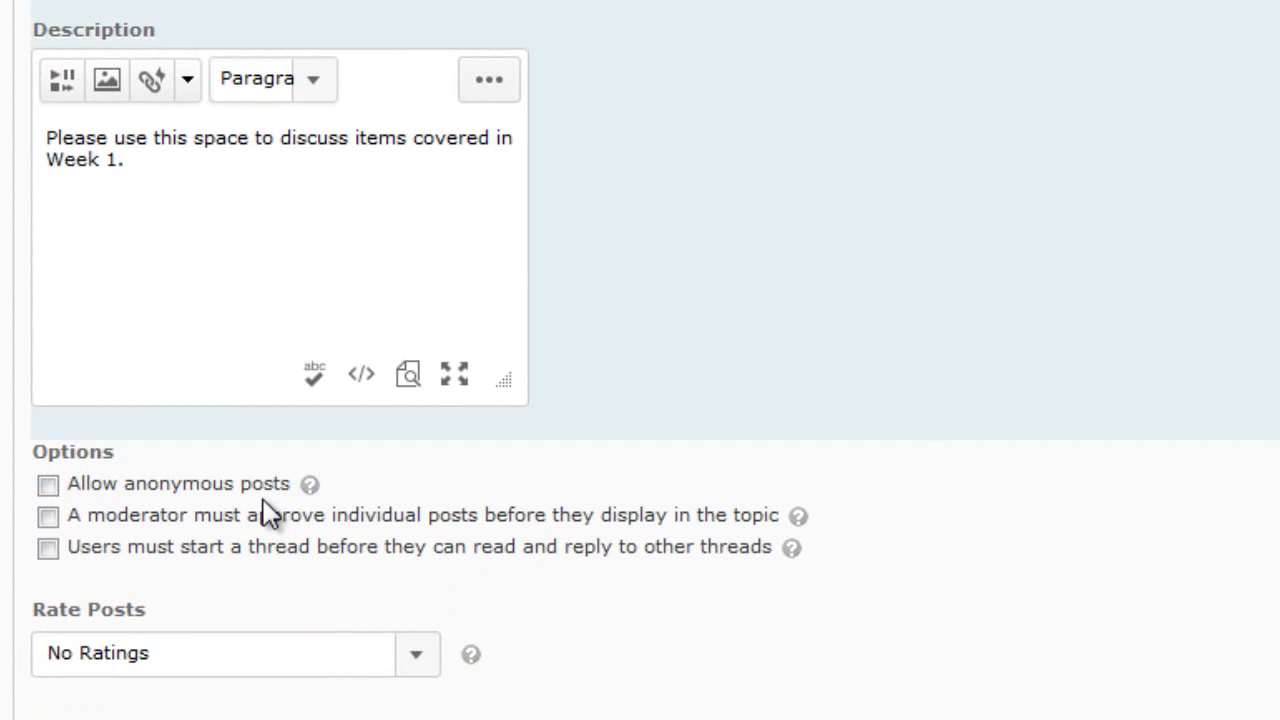
pyautogui.moveTo(67, 516); pyautogui.dragTo(786, 543)
pyautogui.click(85, 520)
pyautogui.moveTo(65, 547); pyautogui.dragTo(253, 564)
pyautogui.moveTo(434, 567); pyautogui.dragTo(786, 565)
pyautogui.click(696, 567)
pyautogui.moveTo(68, 550); pyautogui.dragTo(775, 560)
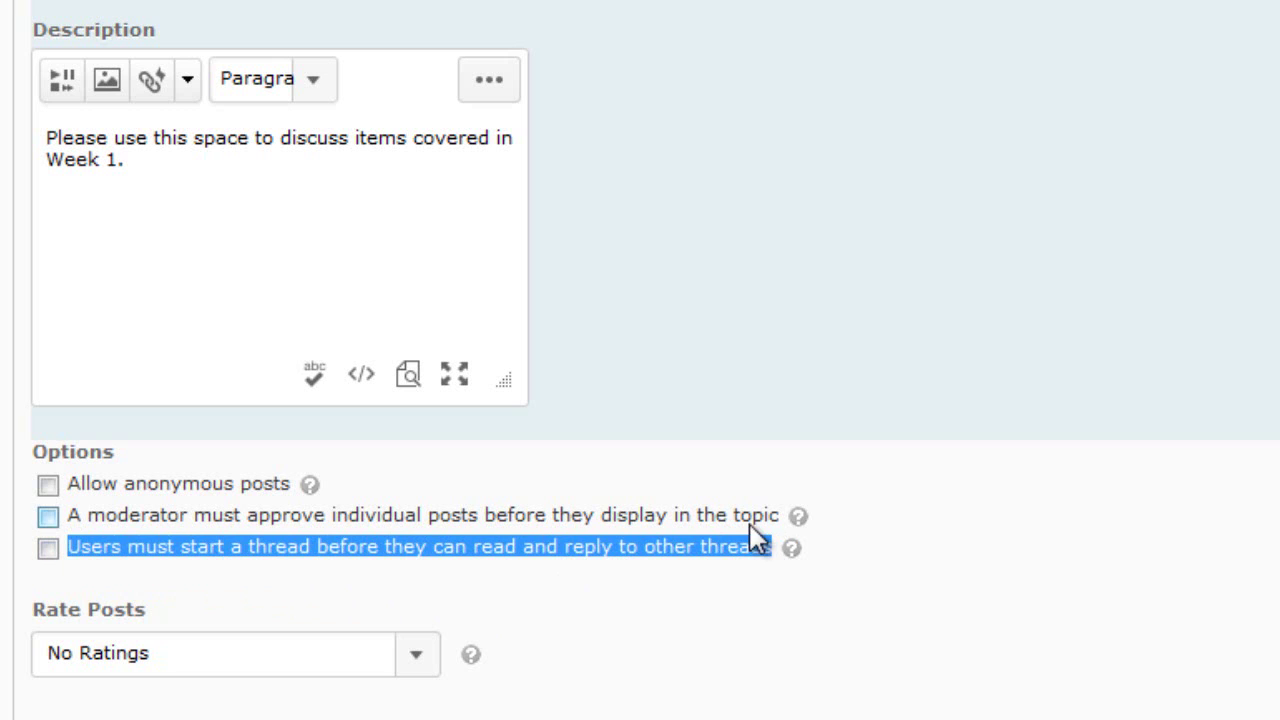
pyautogui.click(665, 649)
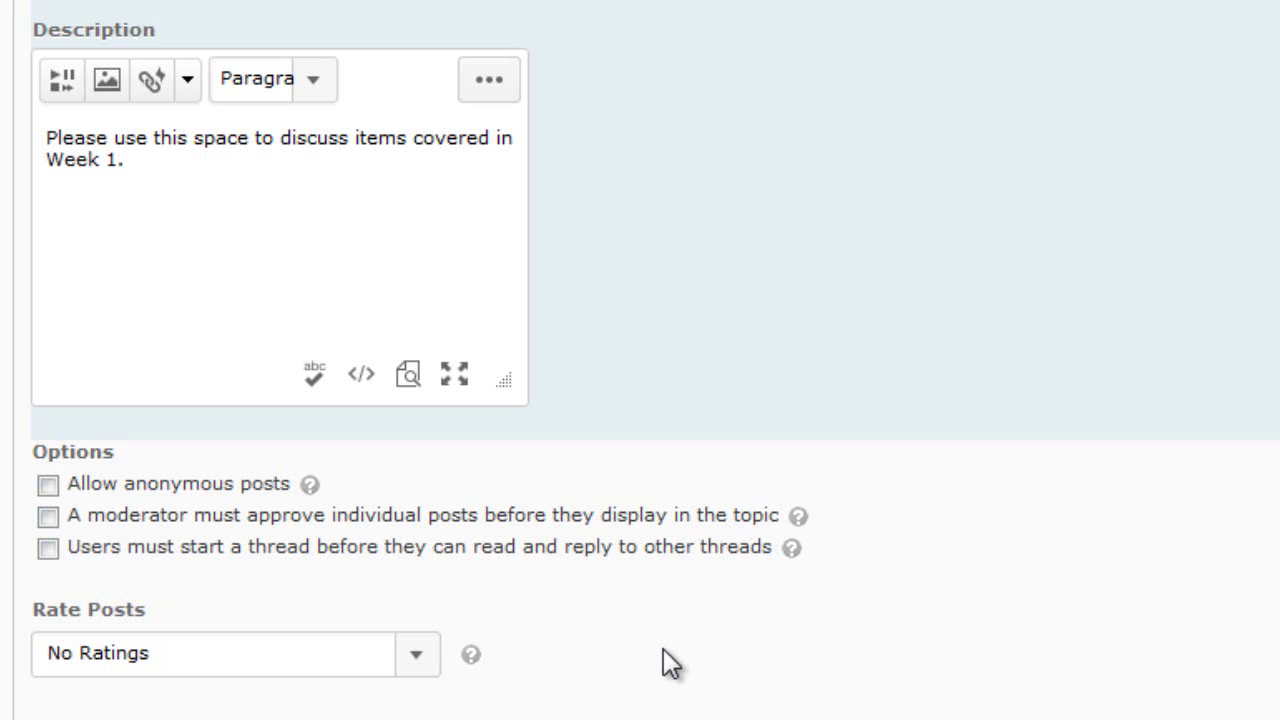
pyautogui.scroll(-3, 144, 544)
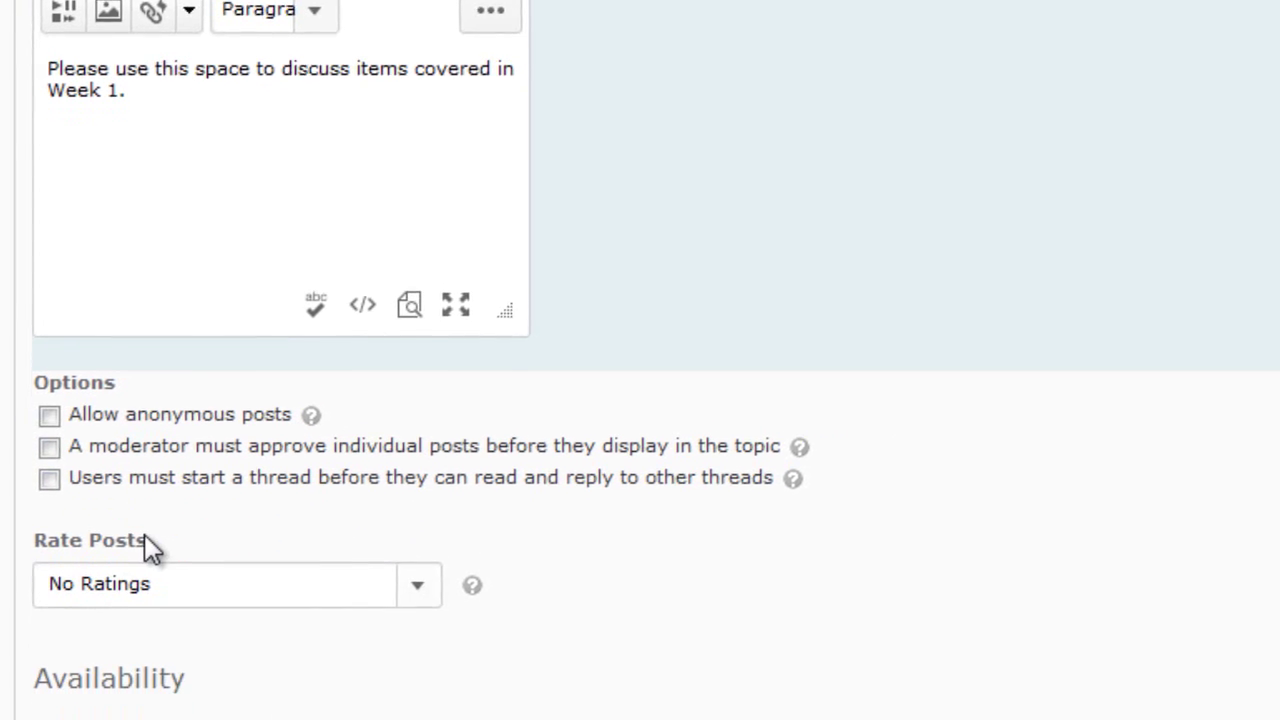
pyautogui.click(168, 362)
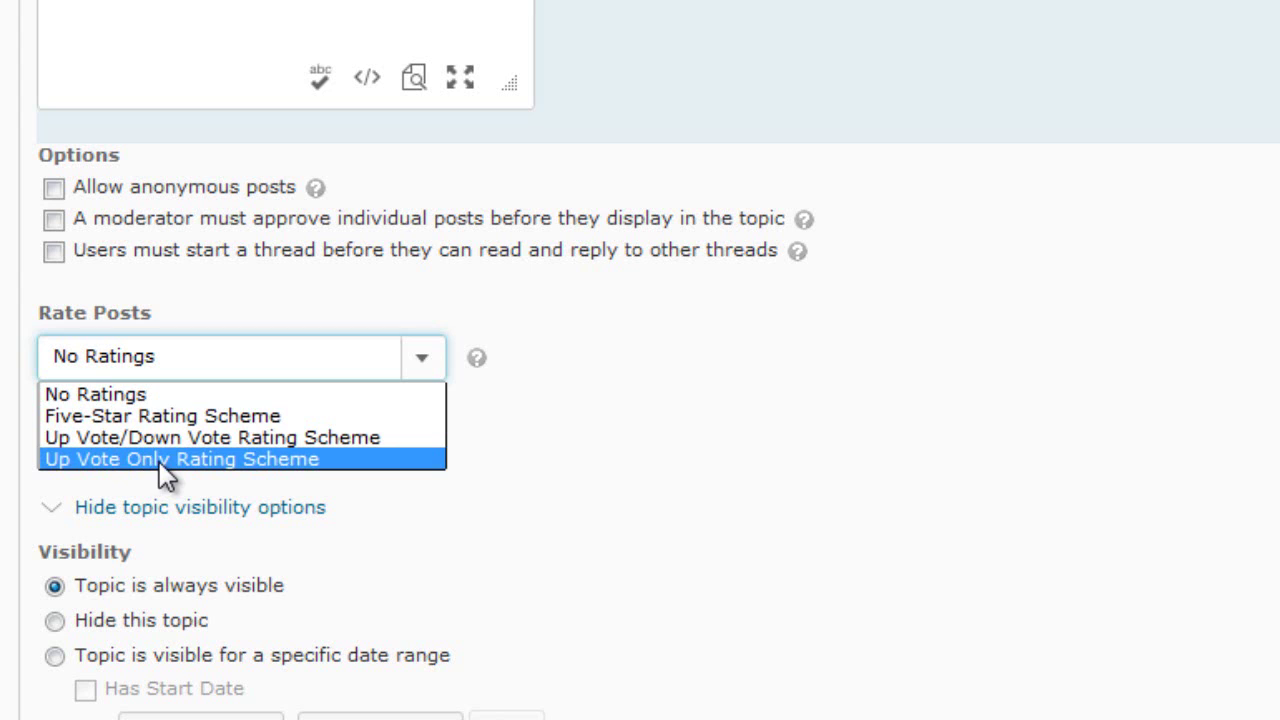
pyautogui.click(694, 563)
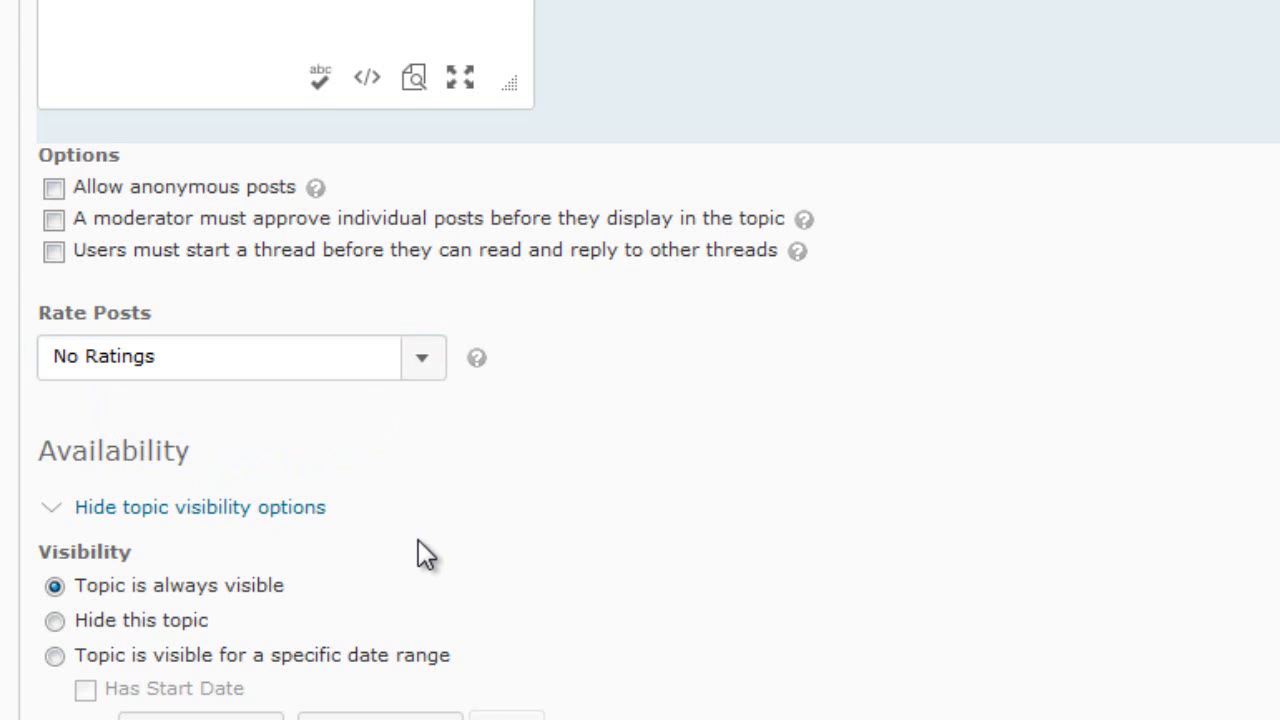
# Step: Examine the topic's visibility options, trying the specific date range and switching back to always visible
pyautogui.scroll(-2, 418, 540)
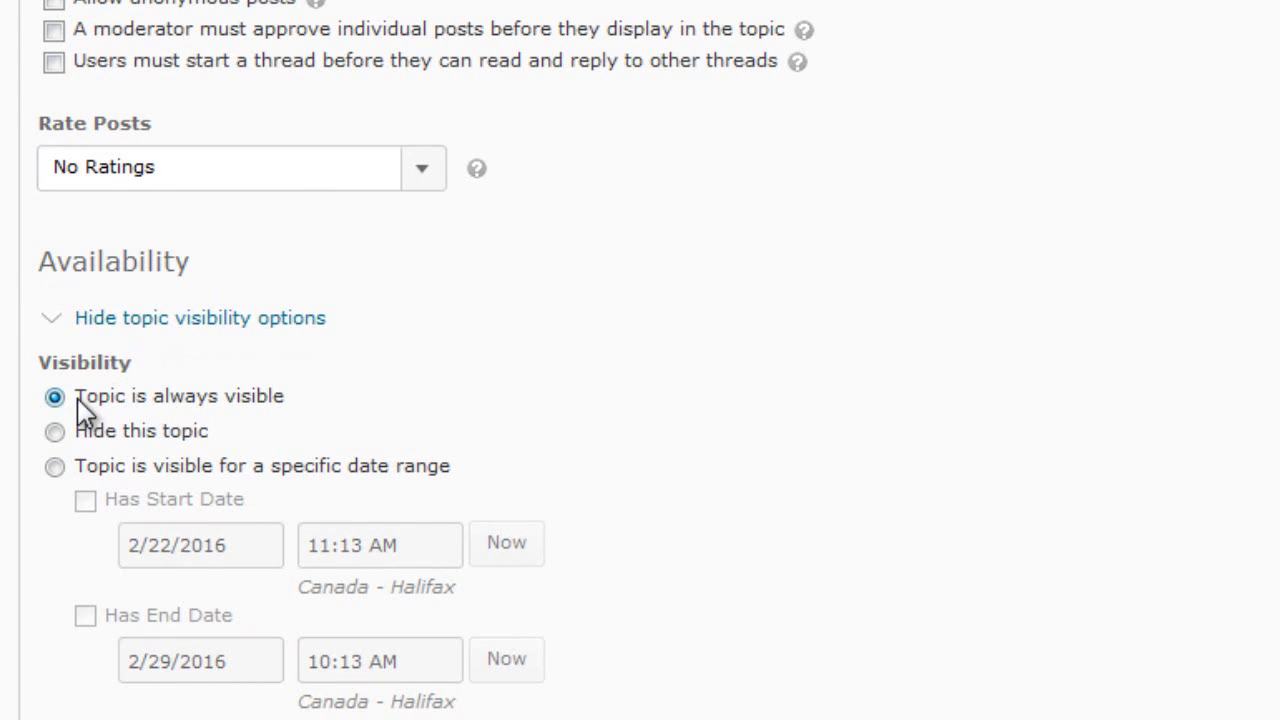
pyautogui.scroll(-2, 82, 410)
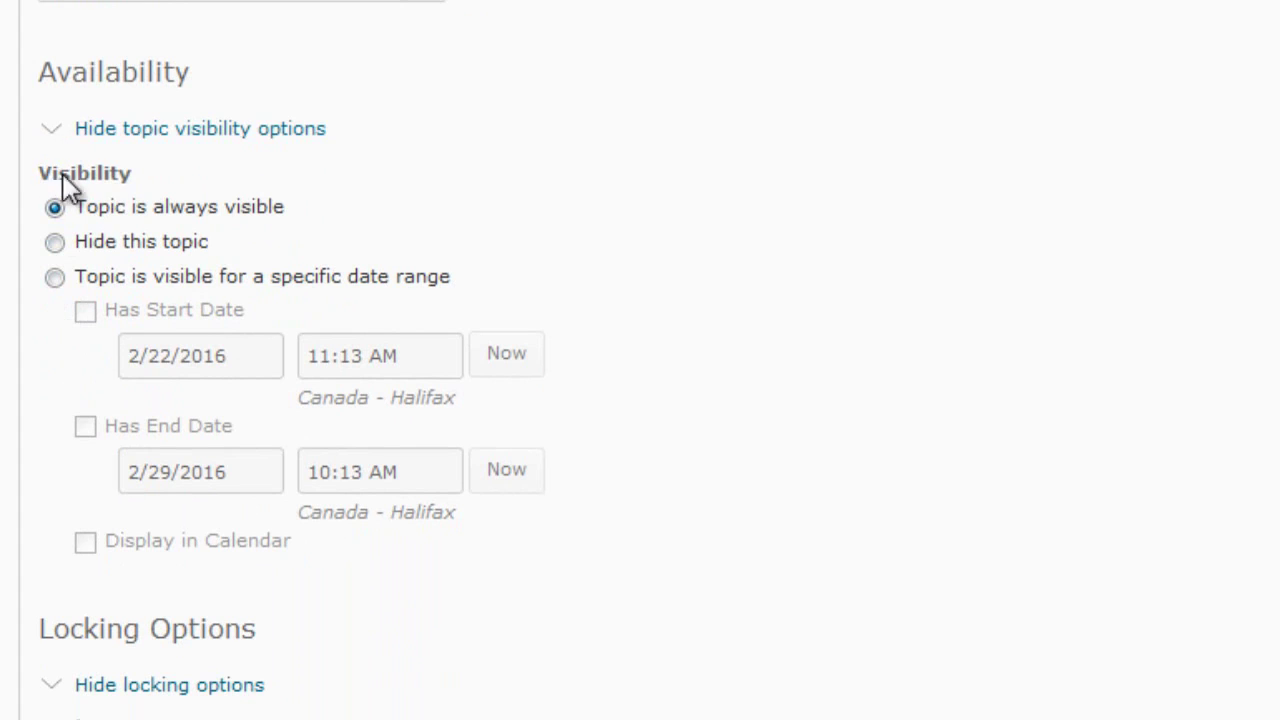
pyautogui.moveTo(76, 212); pyautogui.dragTo(292, 221)
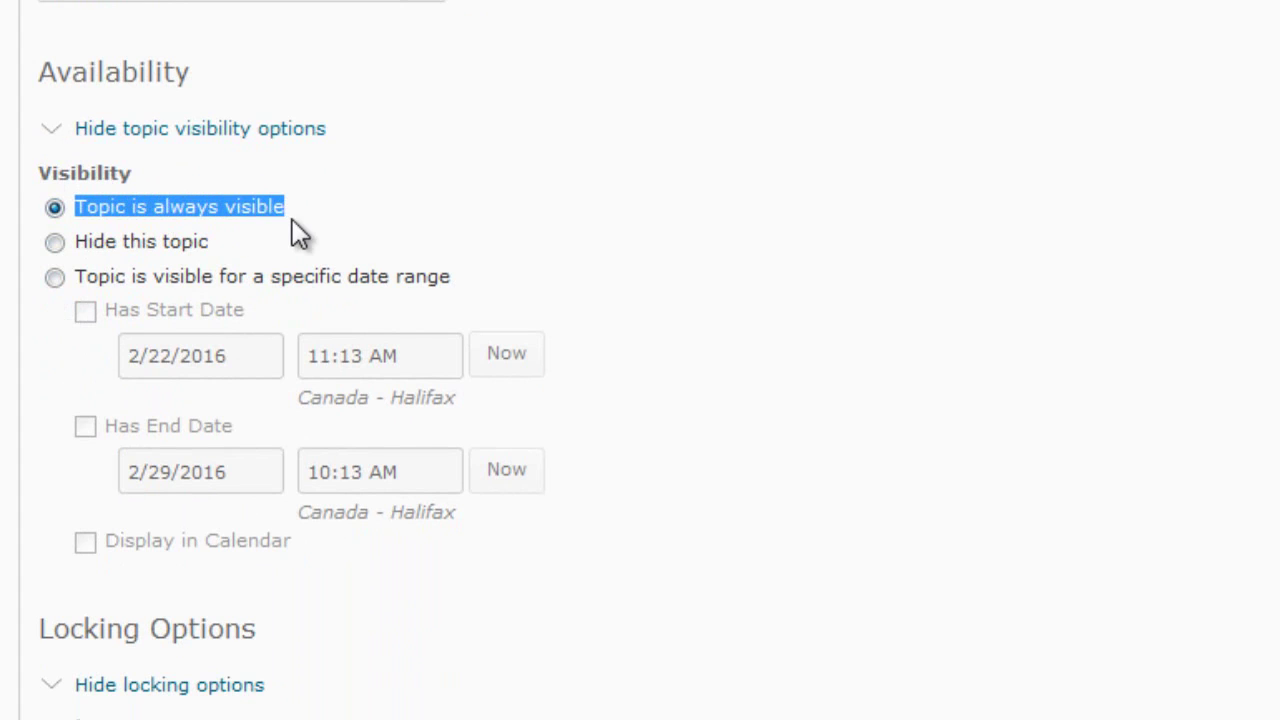
pyautogui.click(318, 220)
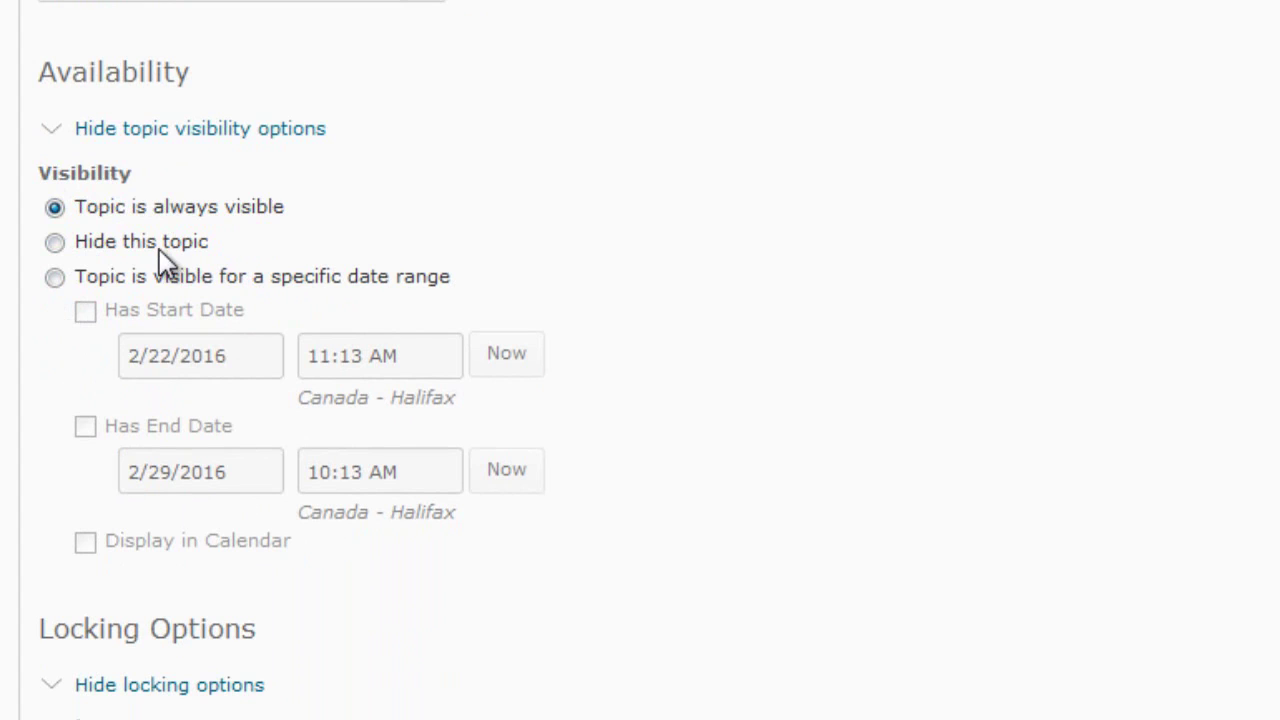
pyautogui.moveTo(74, 280); pyautogui.dragTo(364, 302)
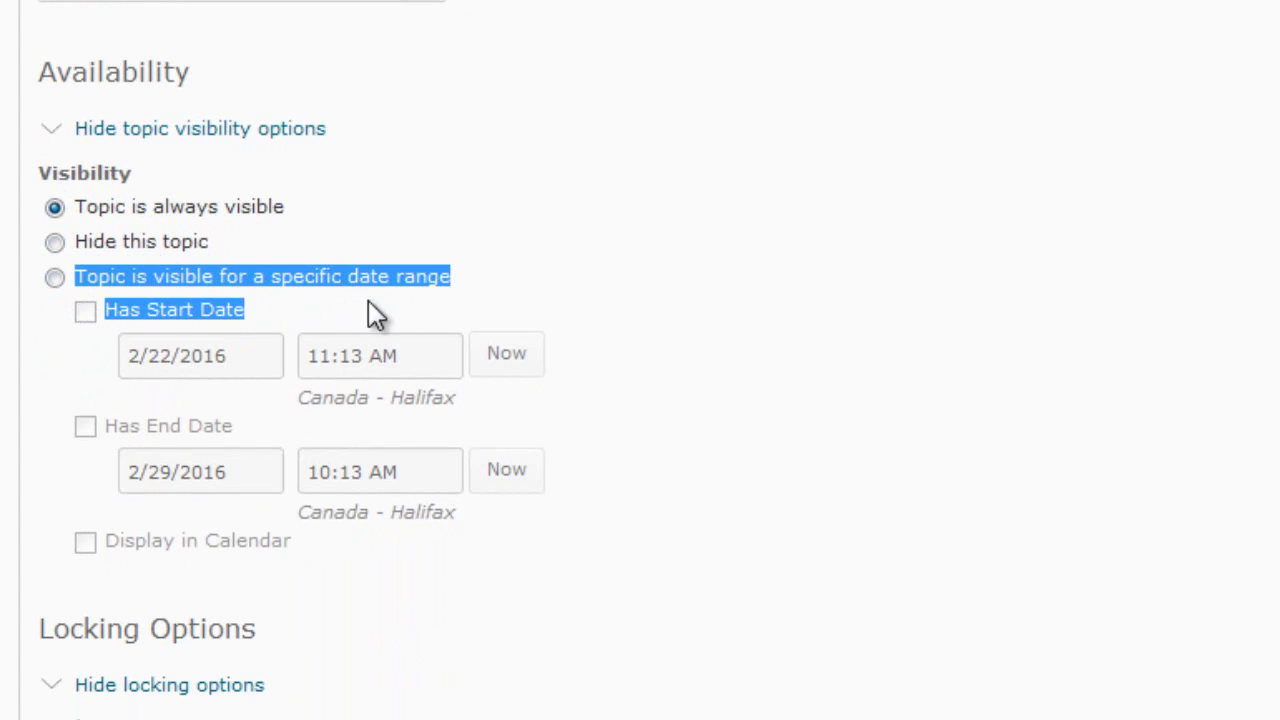
pyautogui.moveTo(491, 293); pyautogui.dragTo(496, 274)
pyautogui.click(496, 272)
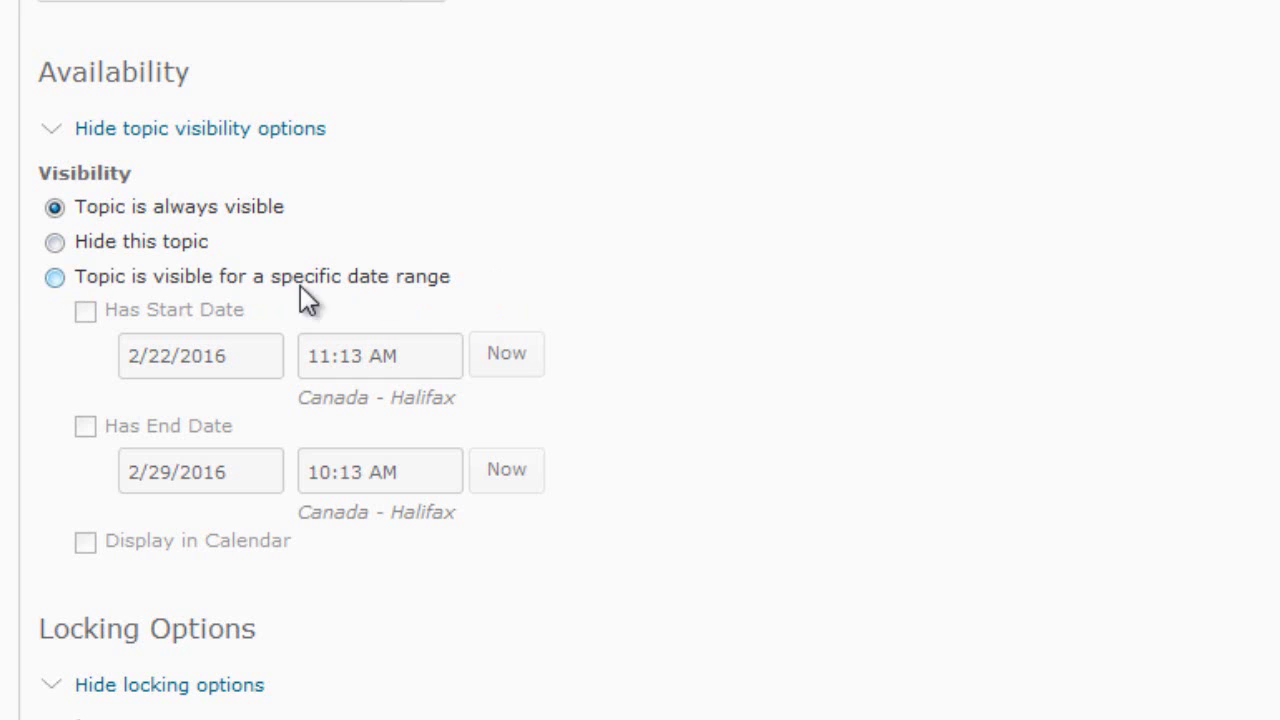
pyautogui.click(54, 278)
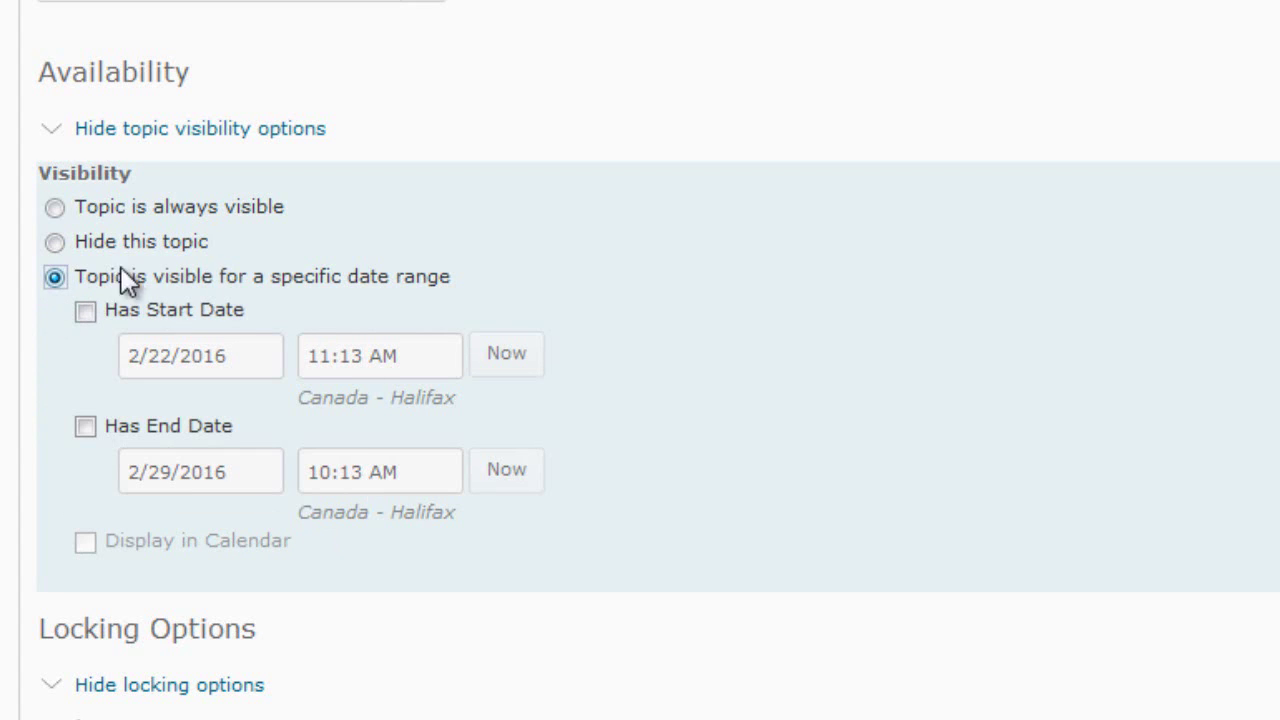
pyautogui.click(54, 208)
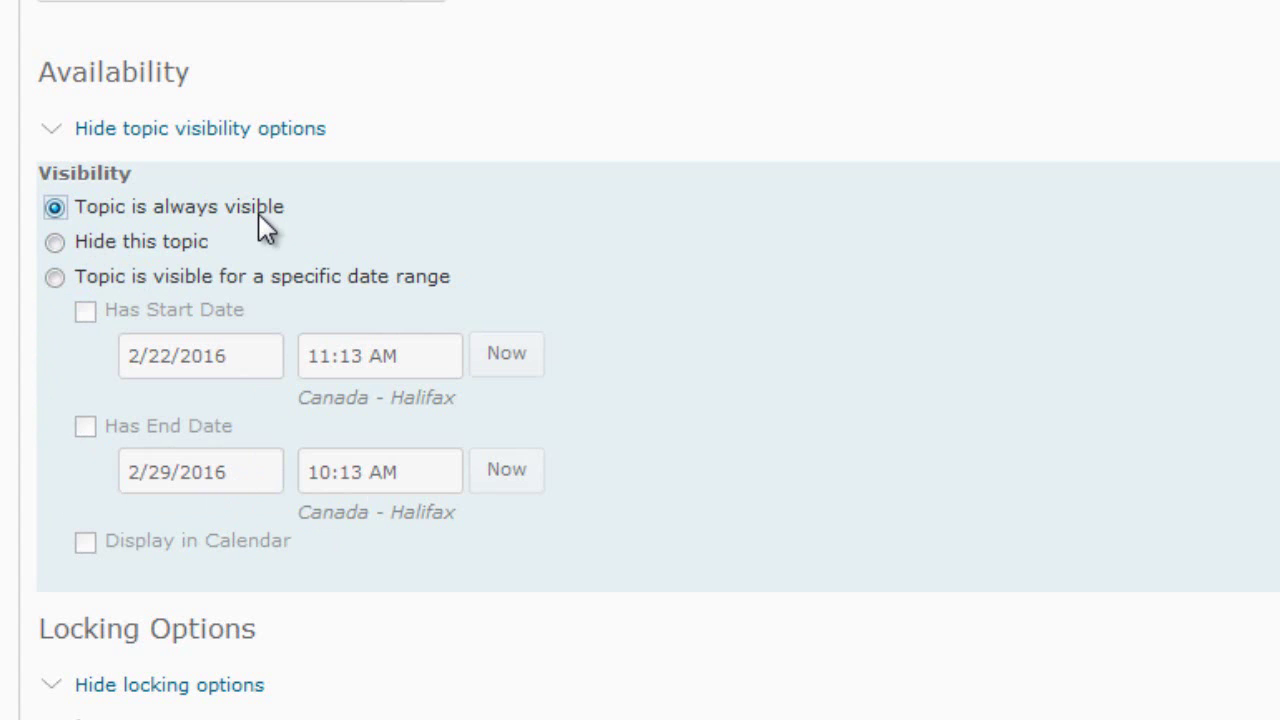
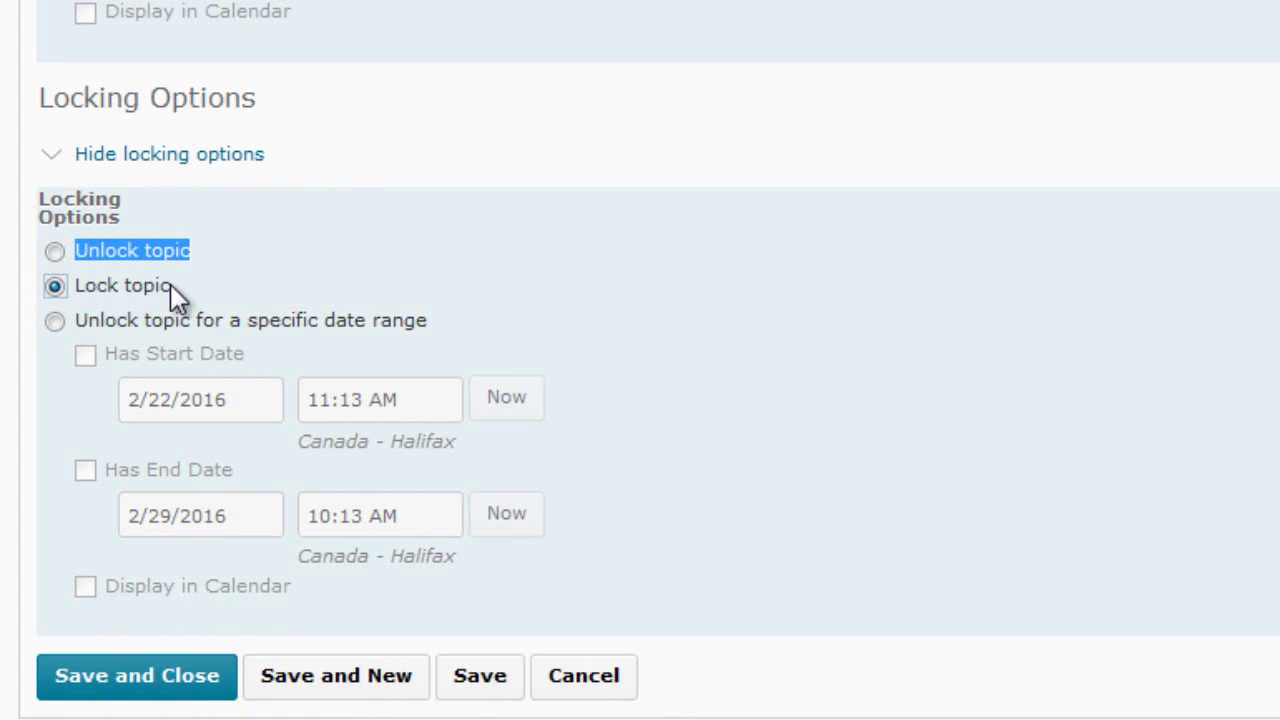
# Step: Set the topic to unlock for a specific date range and give it an end date of 2/28/2016
pyautogui.click(55, 321)
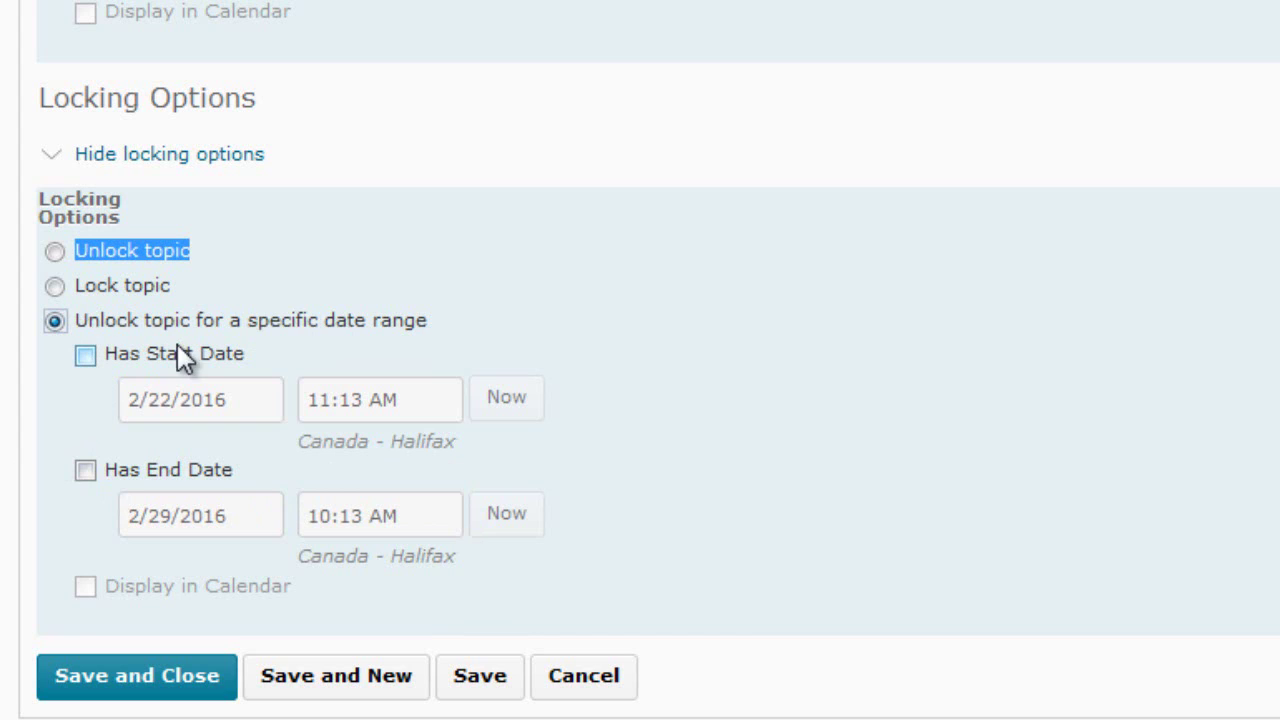
pyautogui.click(86, 470)
pyautogui.click(179, 523)
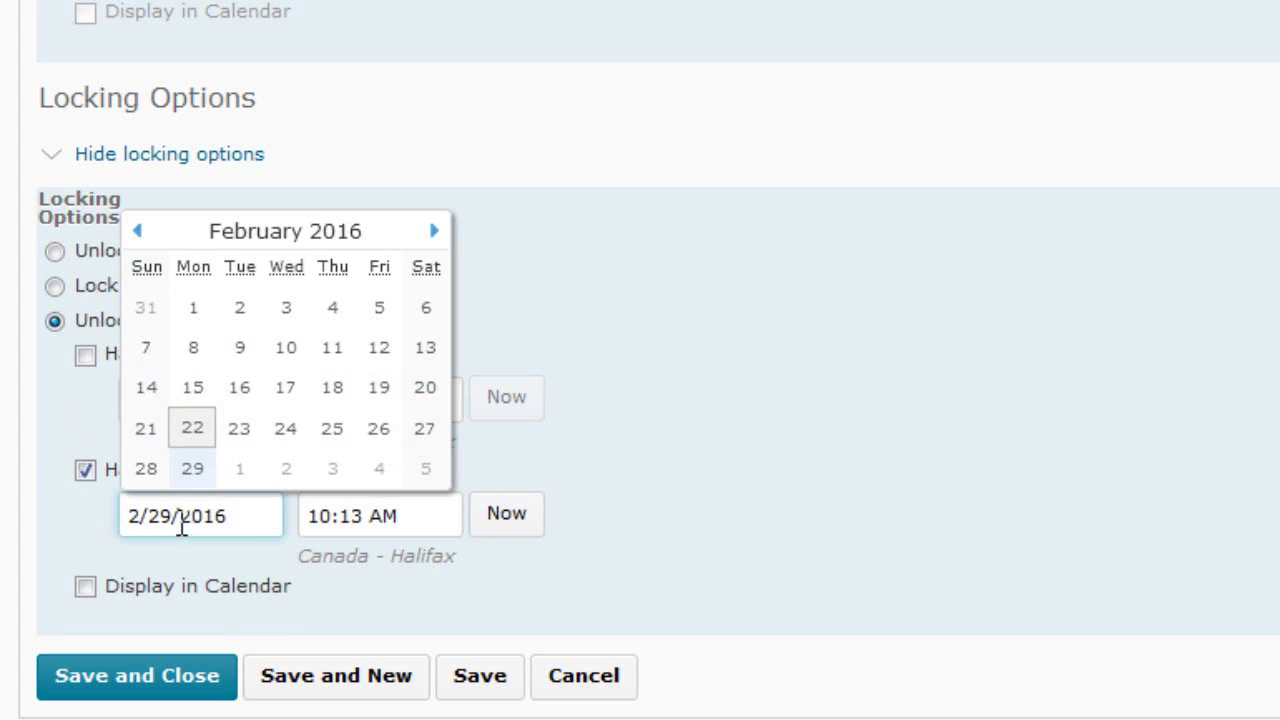
pyautogui.click(146, 470)
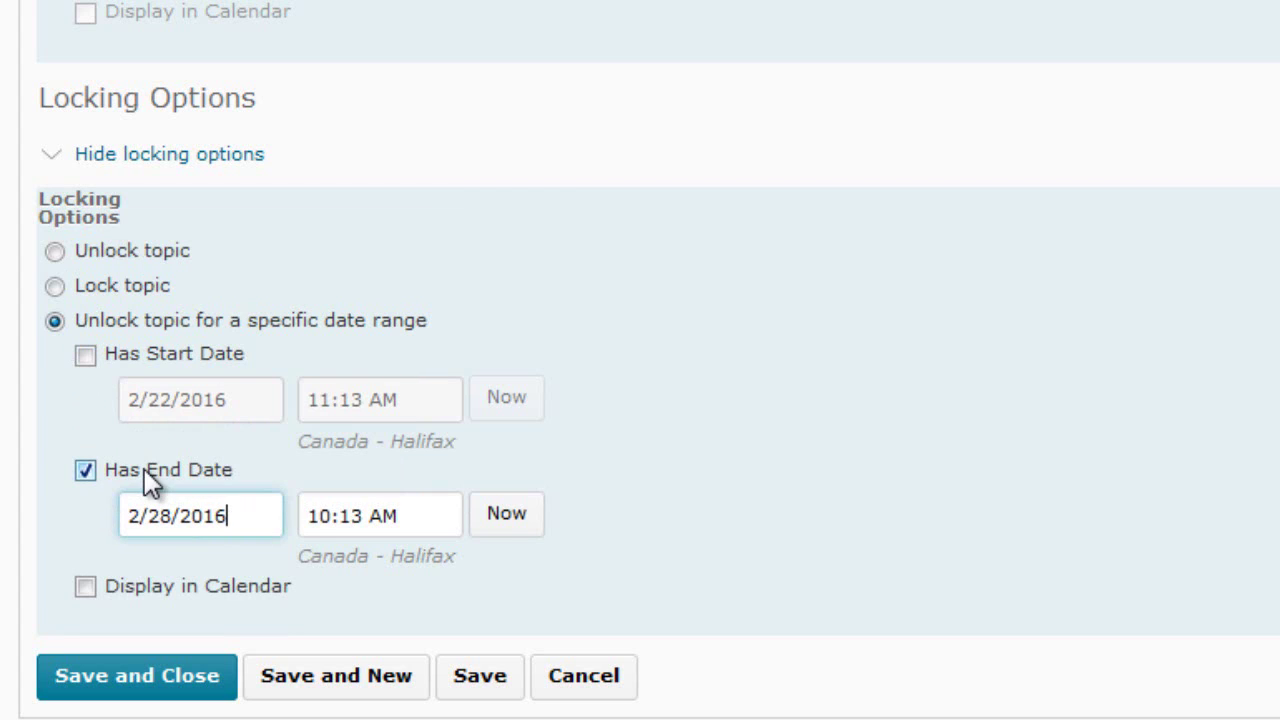
# Step: Set the end time of the topic's unlocked period to 11:59 PM and save the topic
pyautogui.click(388, 516)
pyautogui.moveTo(456, 345); pyautogui.dragTo(458, 490)
pyautogui.click(380, 476)
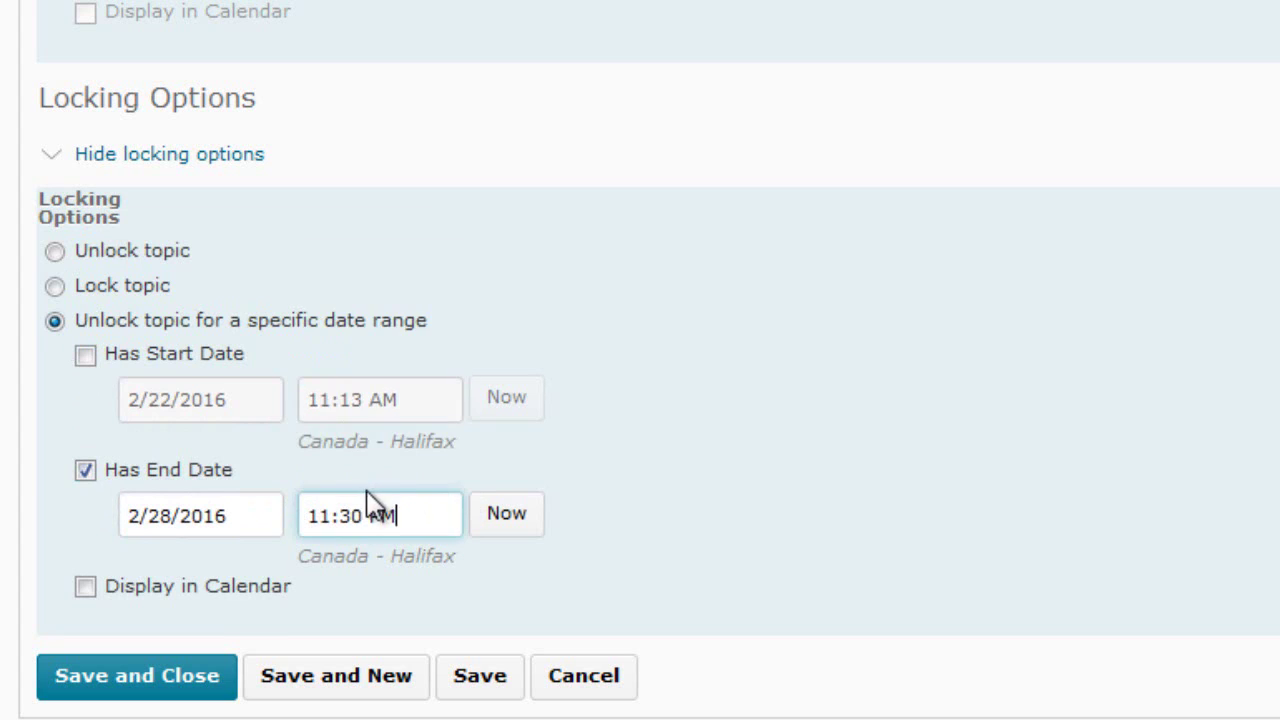
pyautogui.click(392, 536)
pyautogui.press('Left')
pyautogui.press('Left')
pyautogui.press('Left')
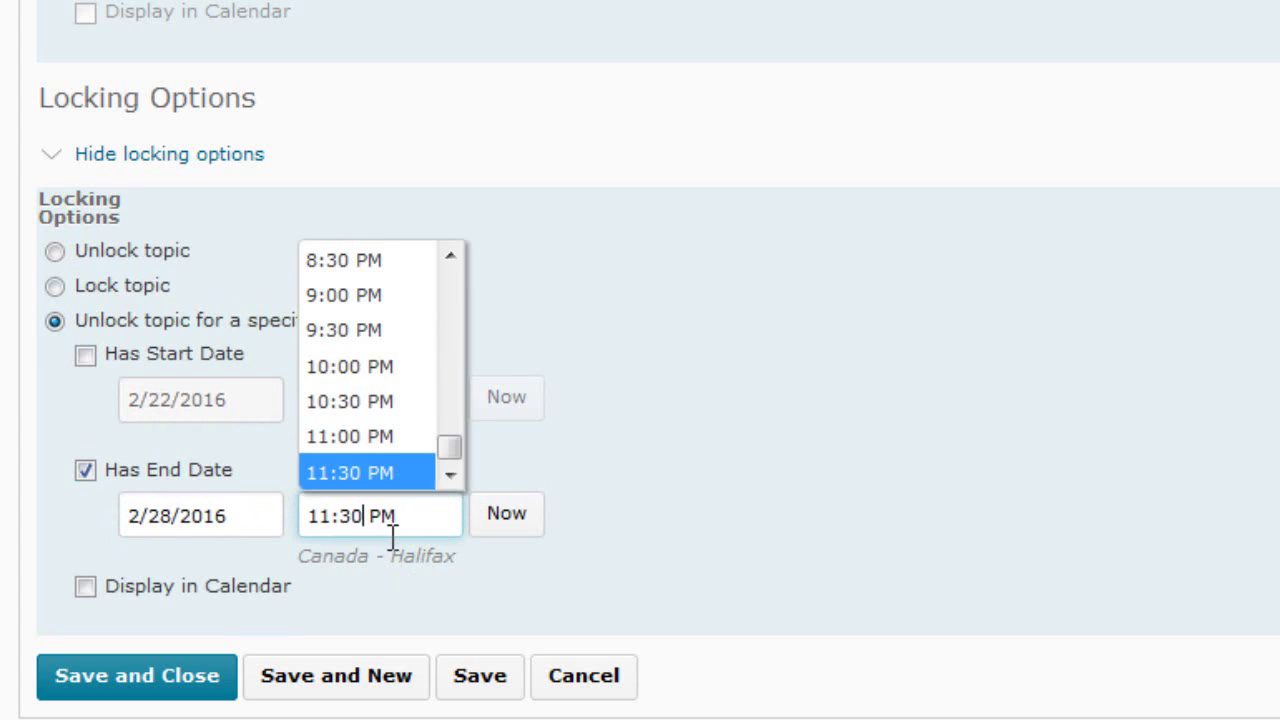
pyautogui.press('BackSpace')
pyautogui.press('BackSpace')
pyautogui.write('59')
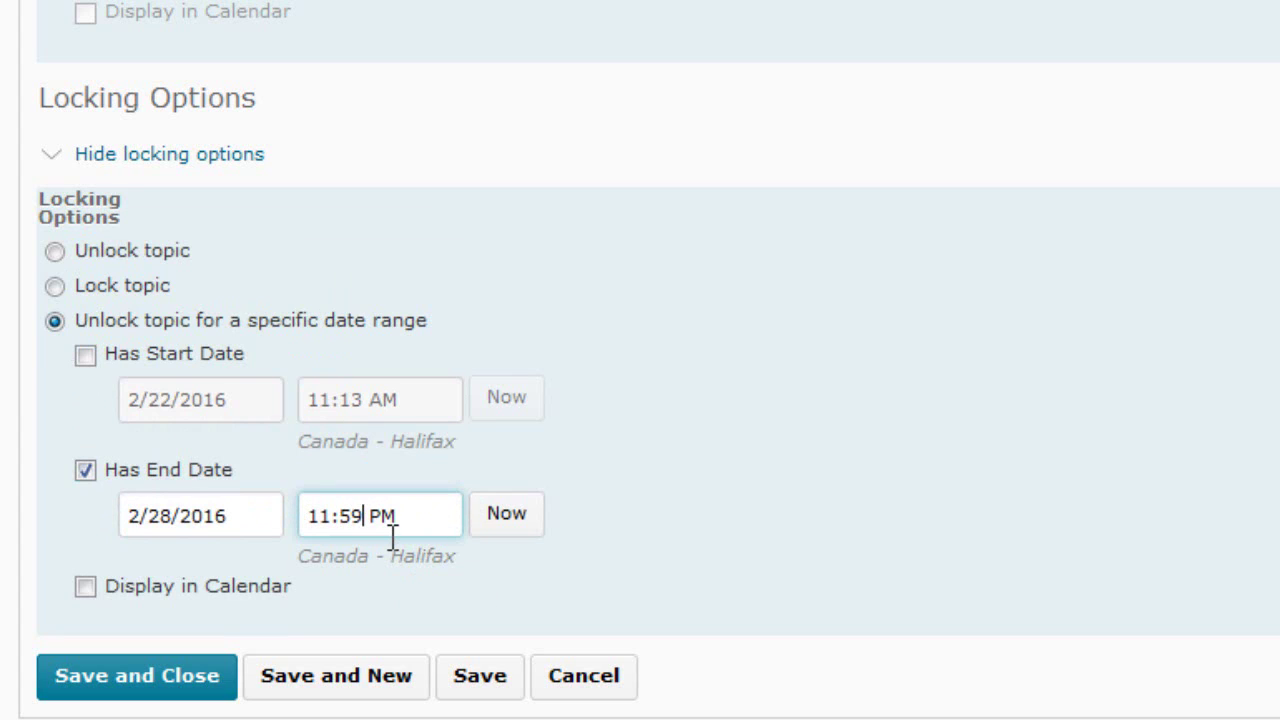
pyautogui.click(656, 493)
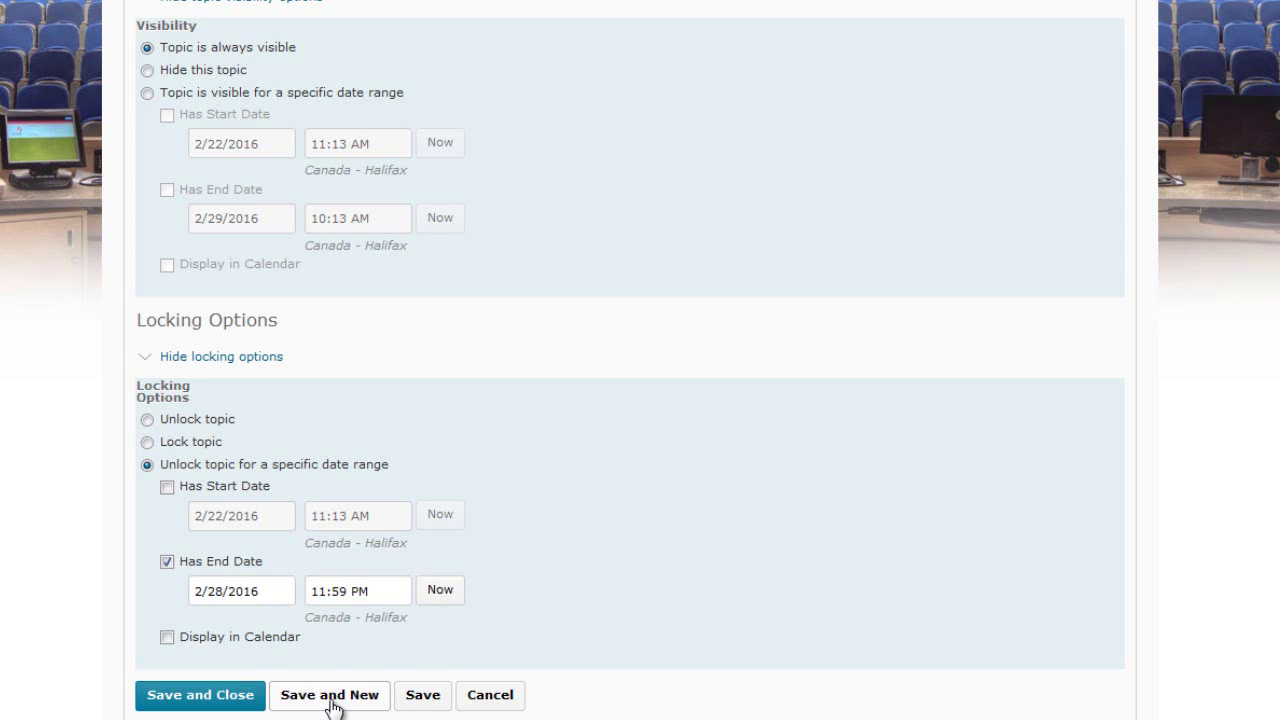
pyautogui.click(424, 699)
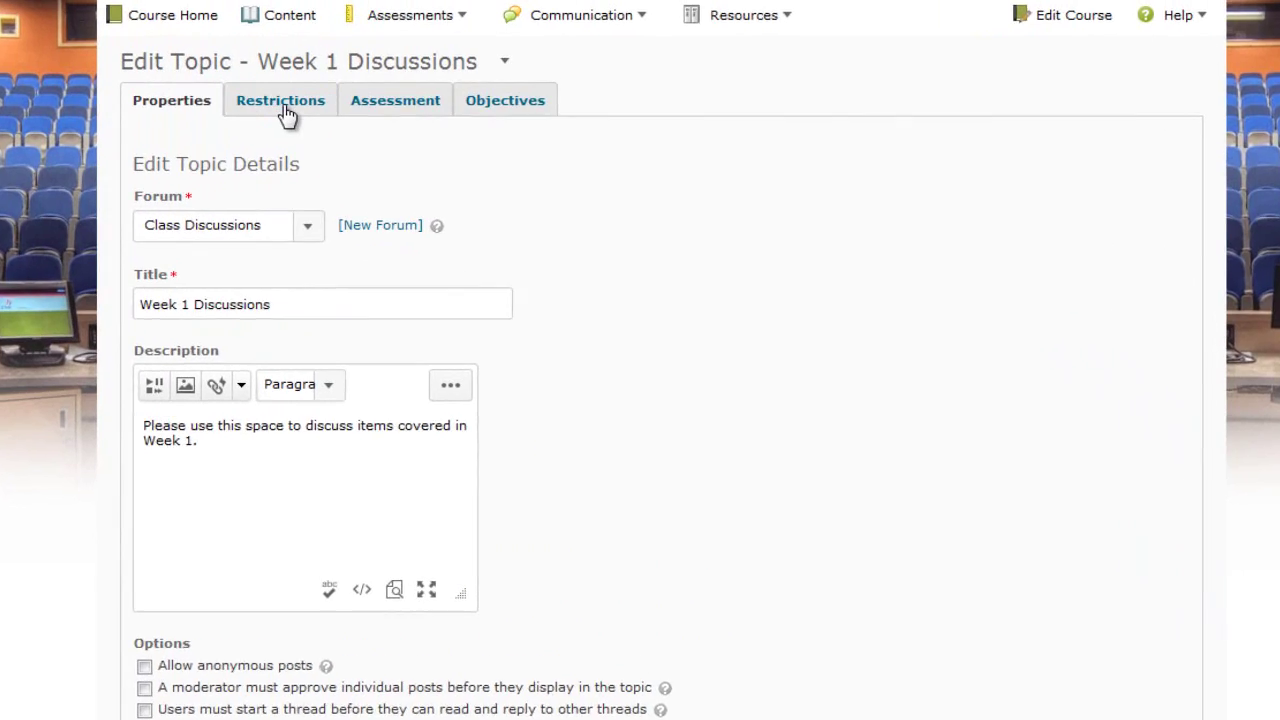
# Step: Examine the topic's release conditions and group and section restrictions, trying the group restriction and clearing it again
pyautogui.click(238, 110)
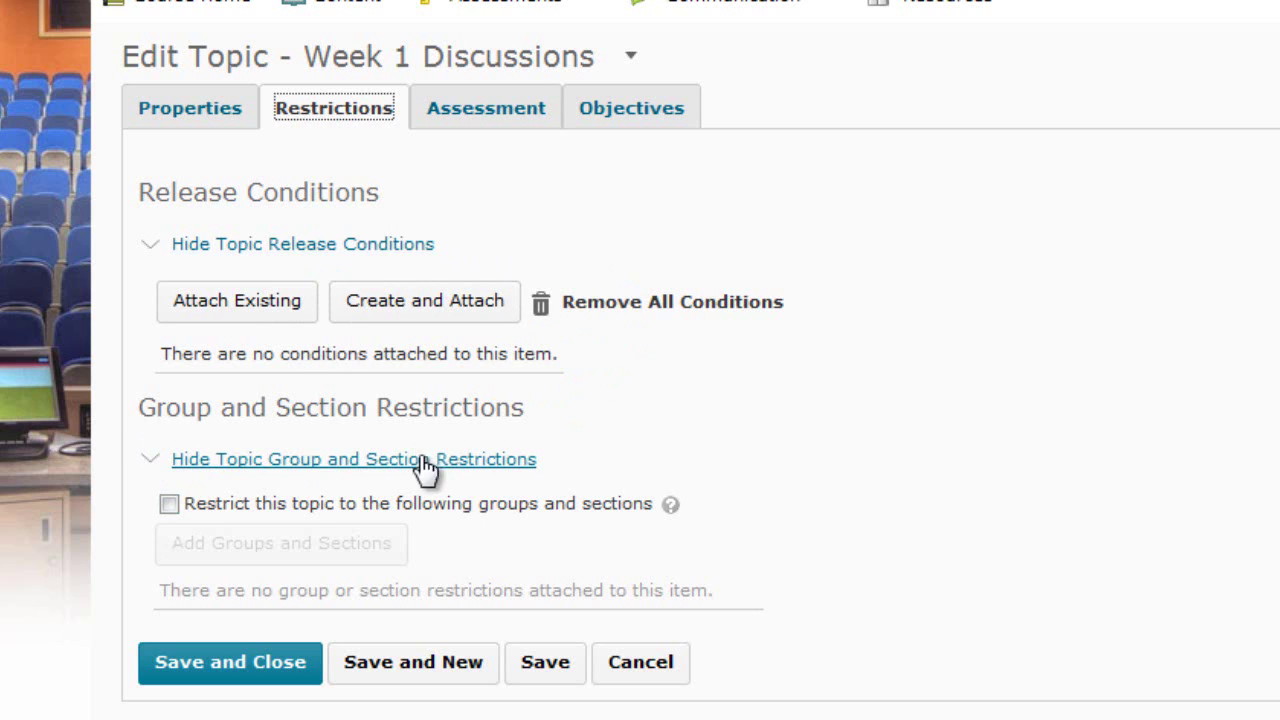
pyautogui.click(169, 505)
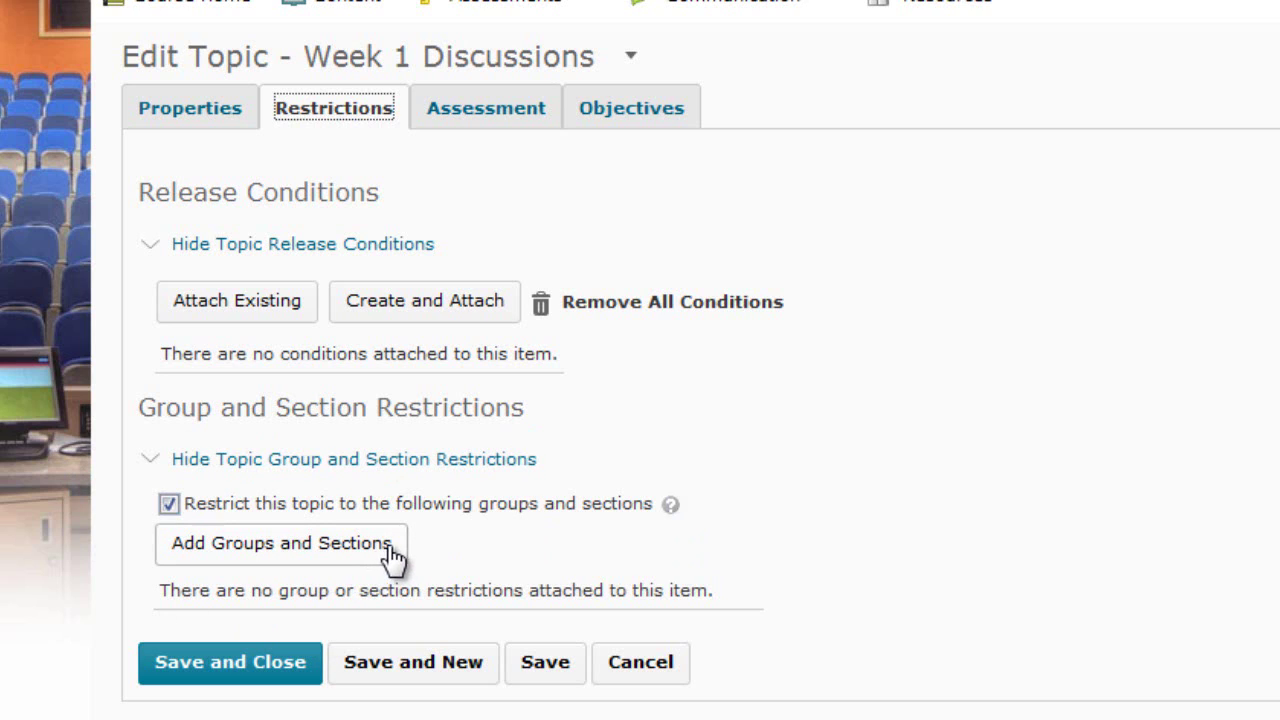
pyautogui.click(168, 504)
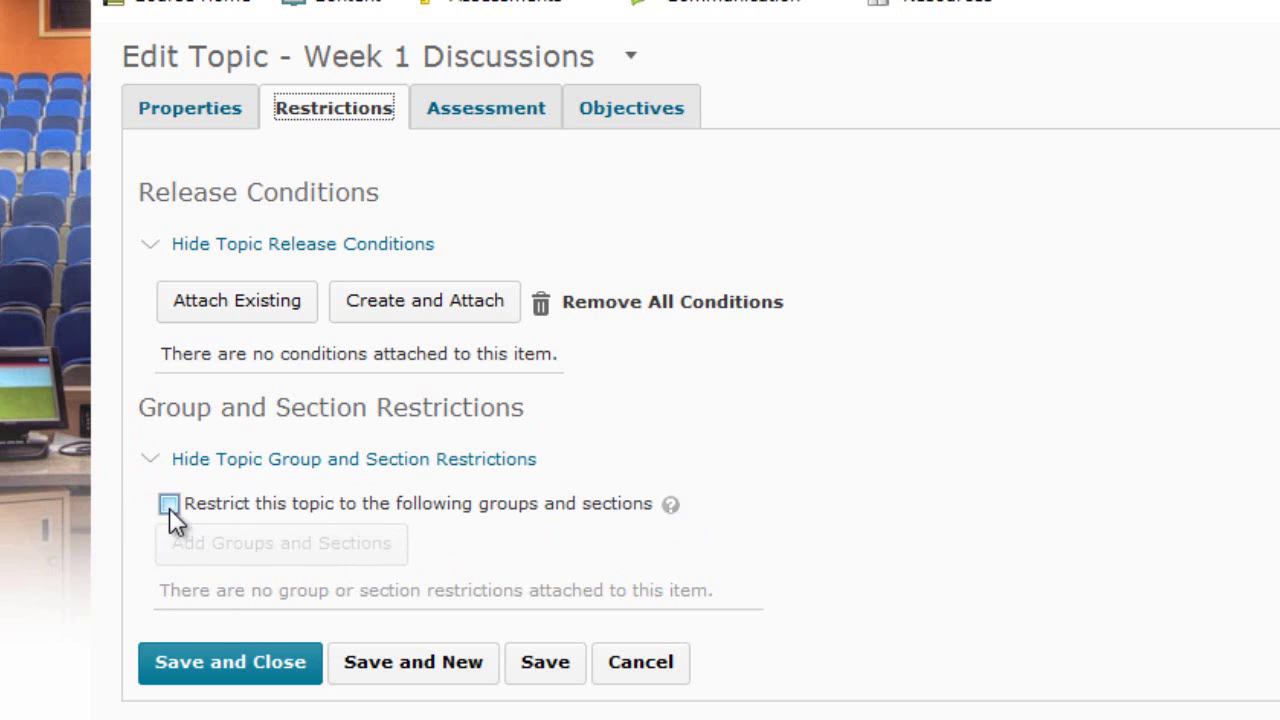
# Step: Examine the topic's assessment settings: the available grade items, score out of, rubrics and assessment of individual posts
pyautogui.click(501, 122)
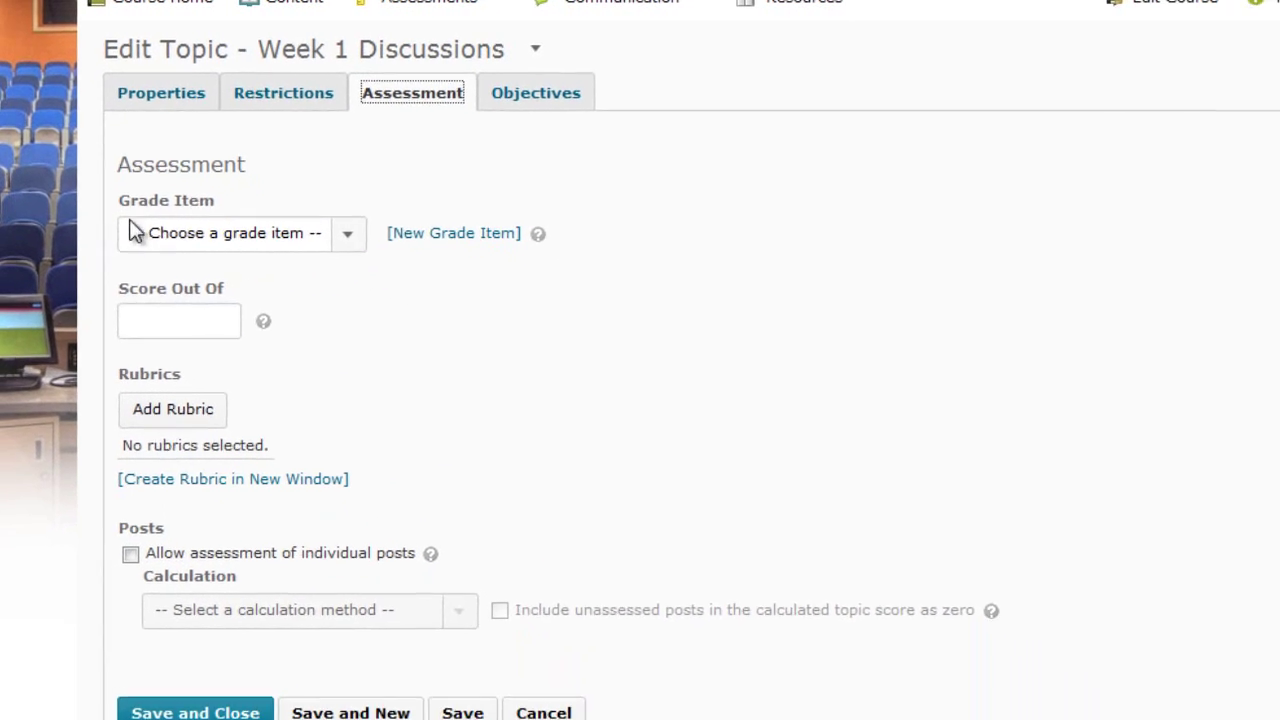
pyautogui.click(205, 259)
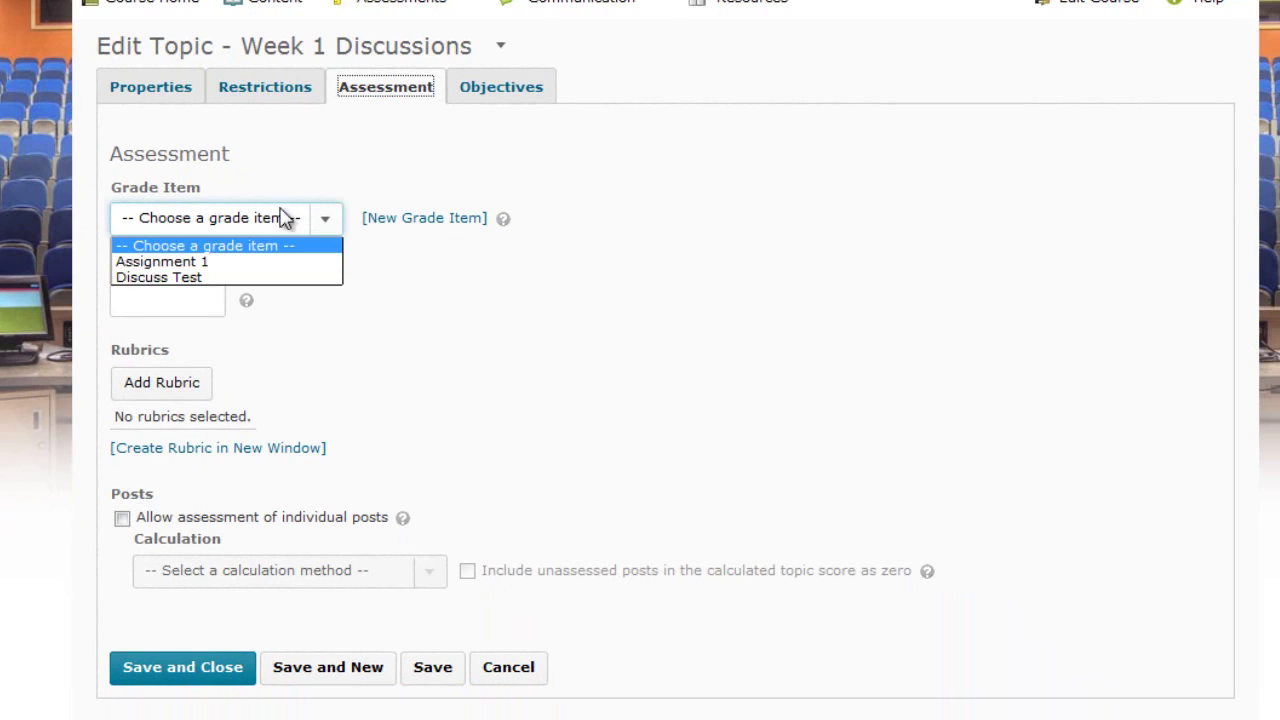
pyautogui.click(472, 318)
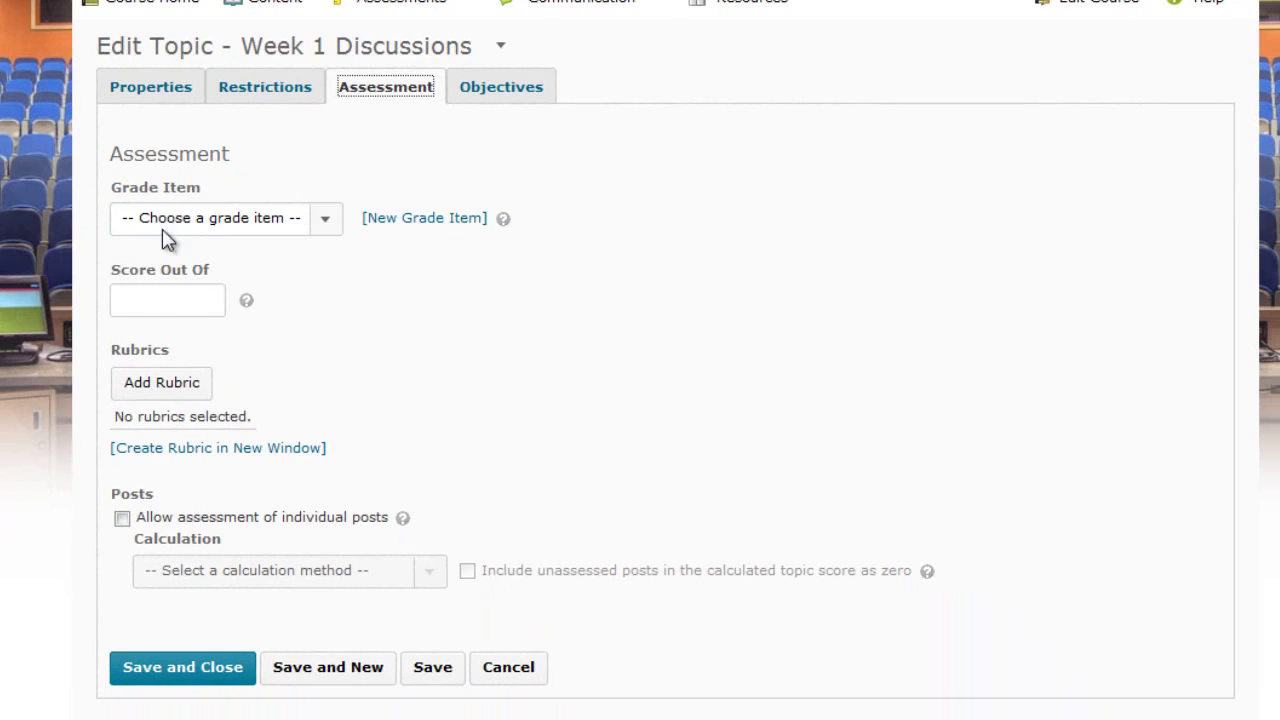
pyautogui.click(144, 298)
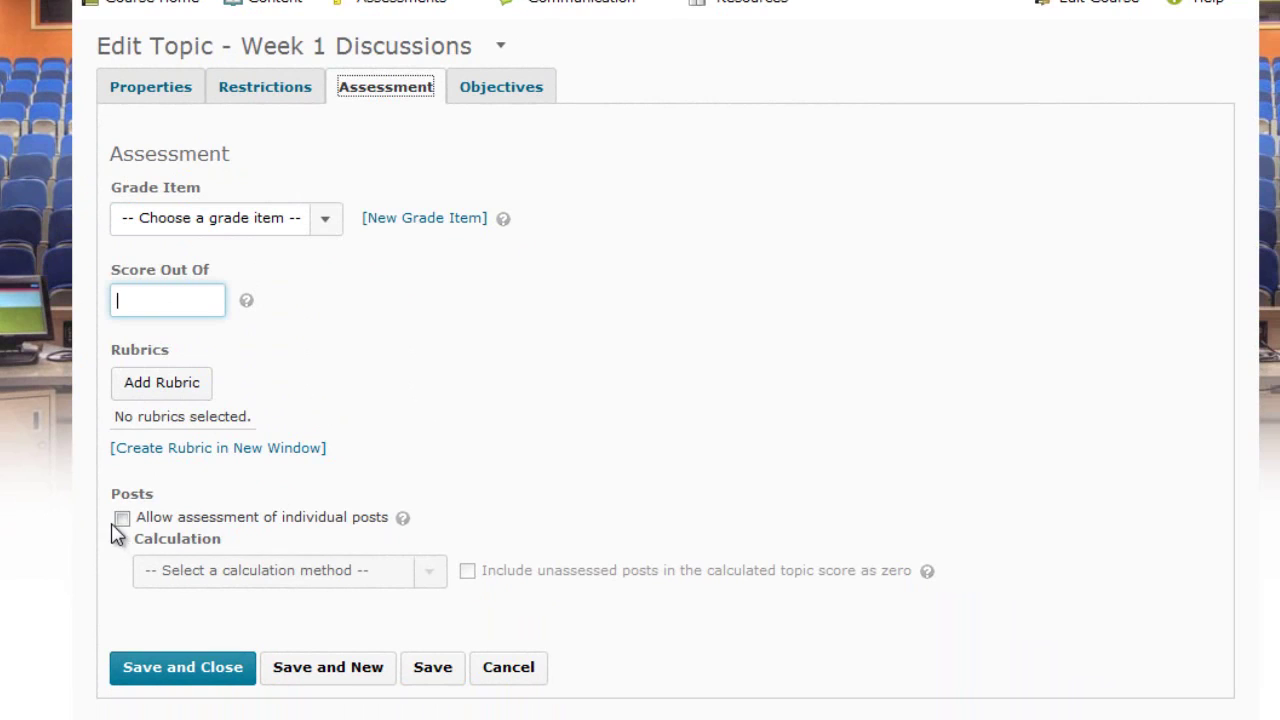
pyautogui.moveTo(137, 520); pyautogui.dragTo(390, 537)
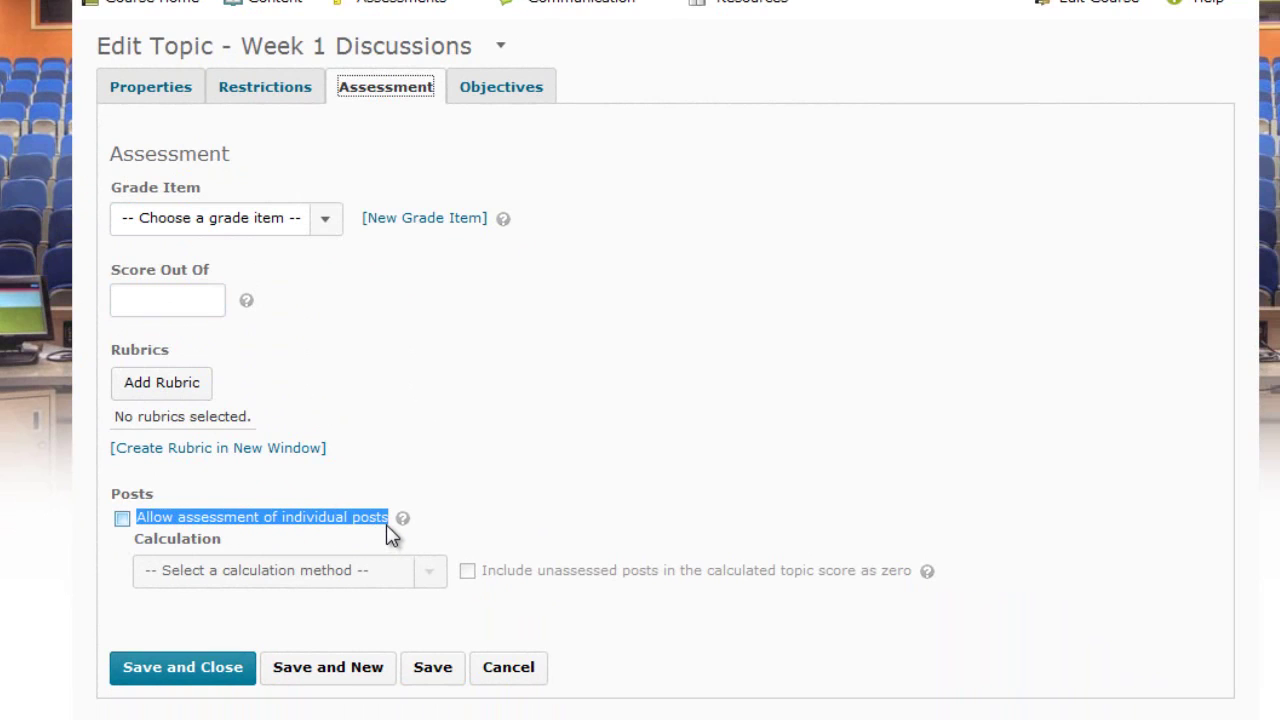
pyautogui.click(340, 476)
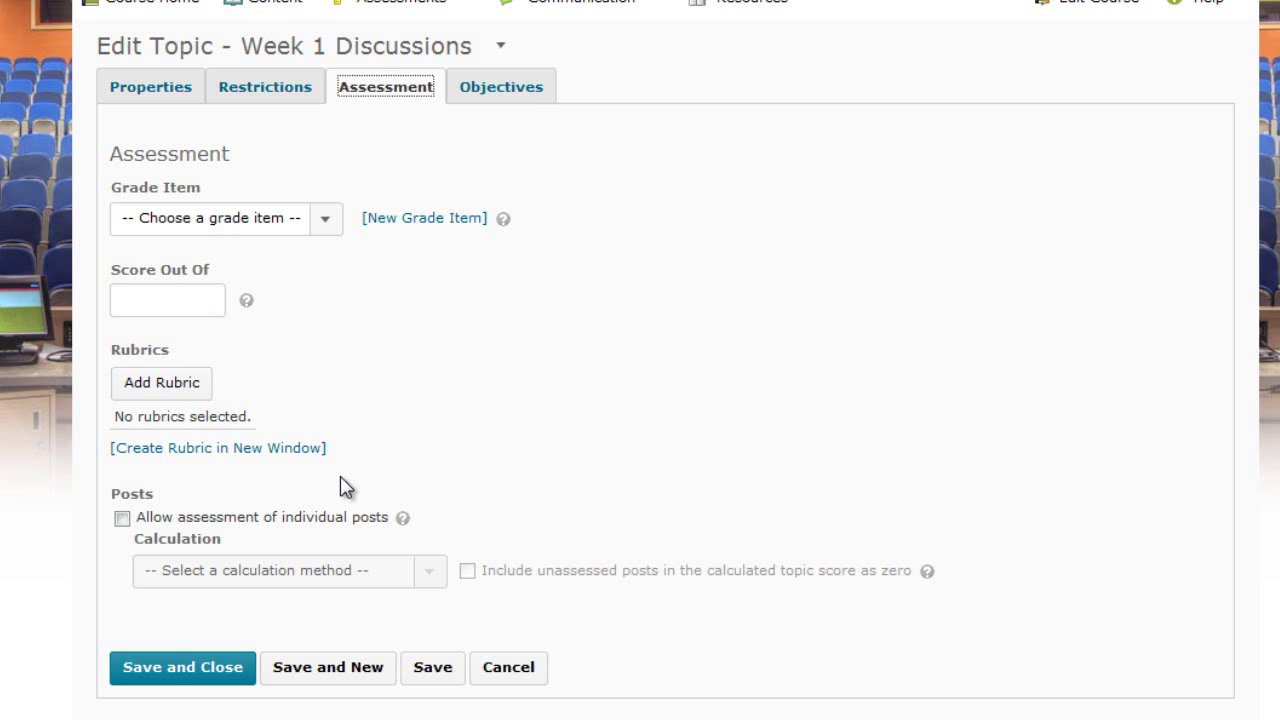
# Step: Check the topic's learning objectives options, and save and close the topic
pyautogui.click(530, 94)
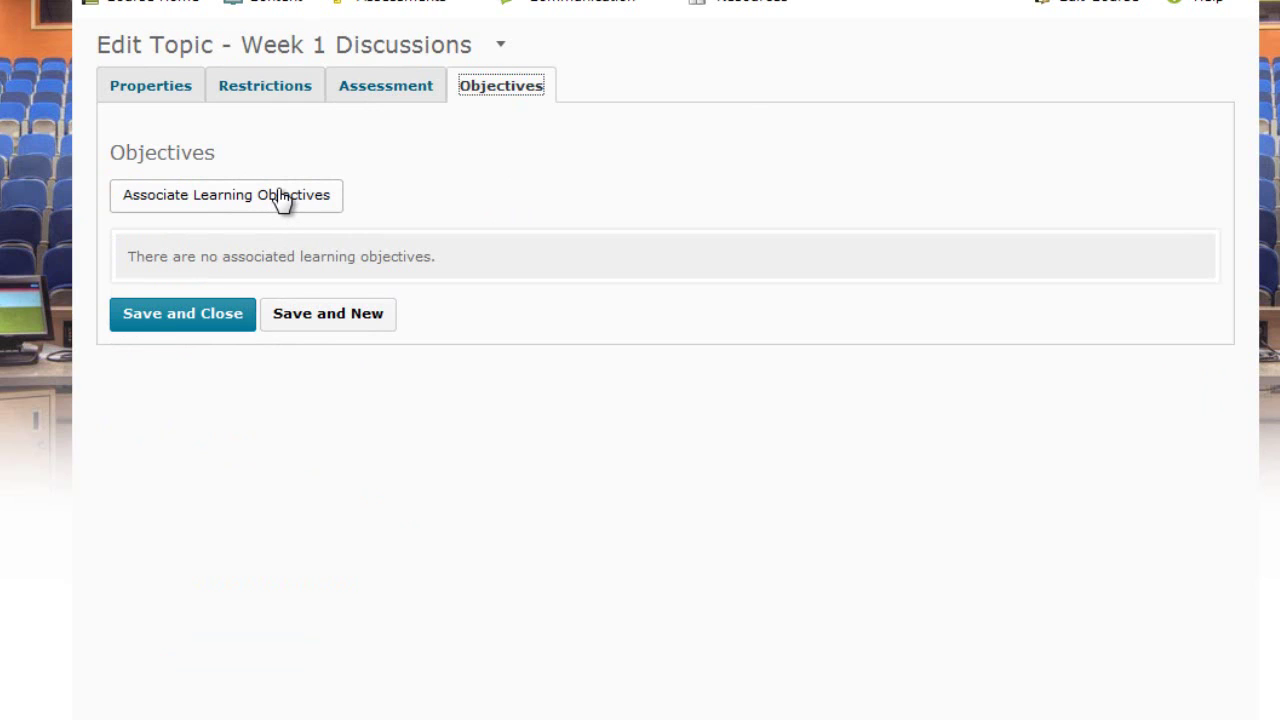
pyautogui.click(183, 314)
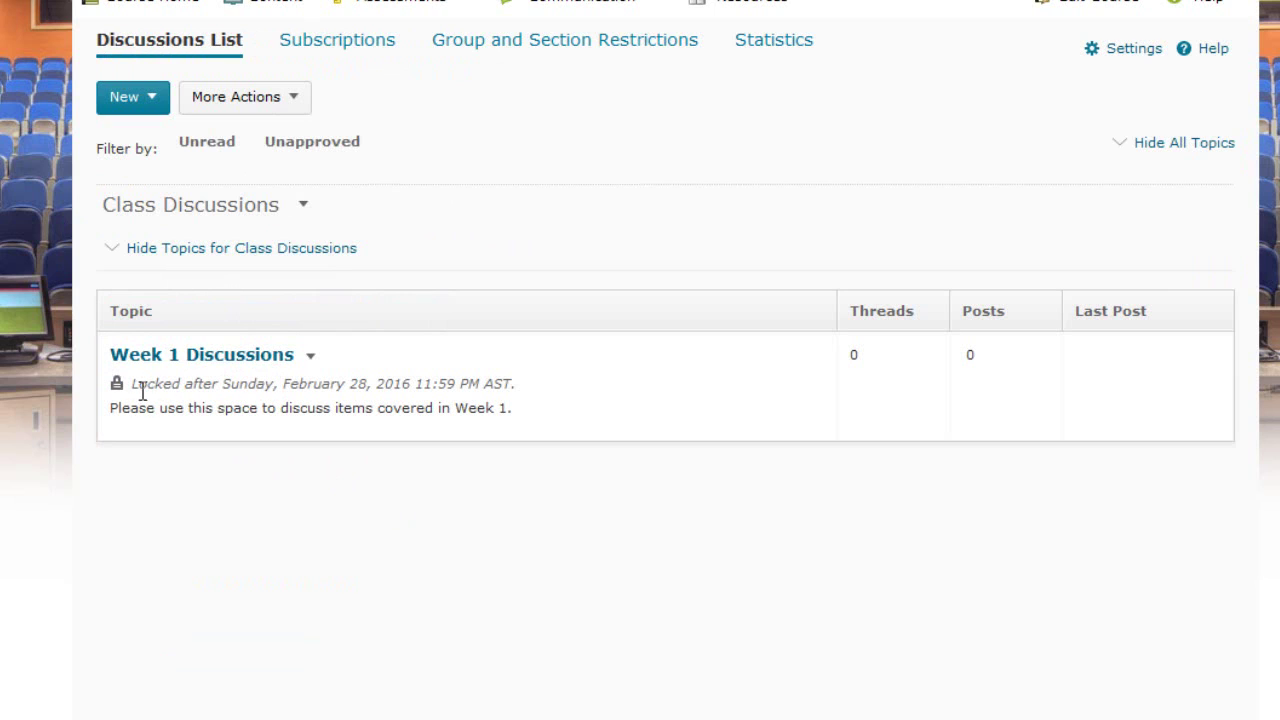
# Step: Review the lock date and description shown for the Week 1 Discussions topic in the discussions list
pyautogui.moveTo(131, 383); pyautogui.dragTo(527, 390)
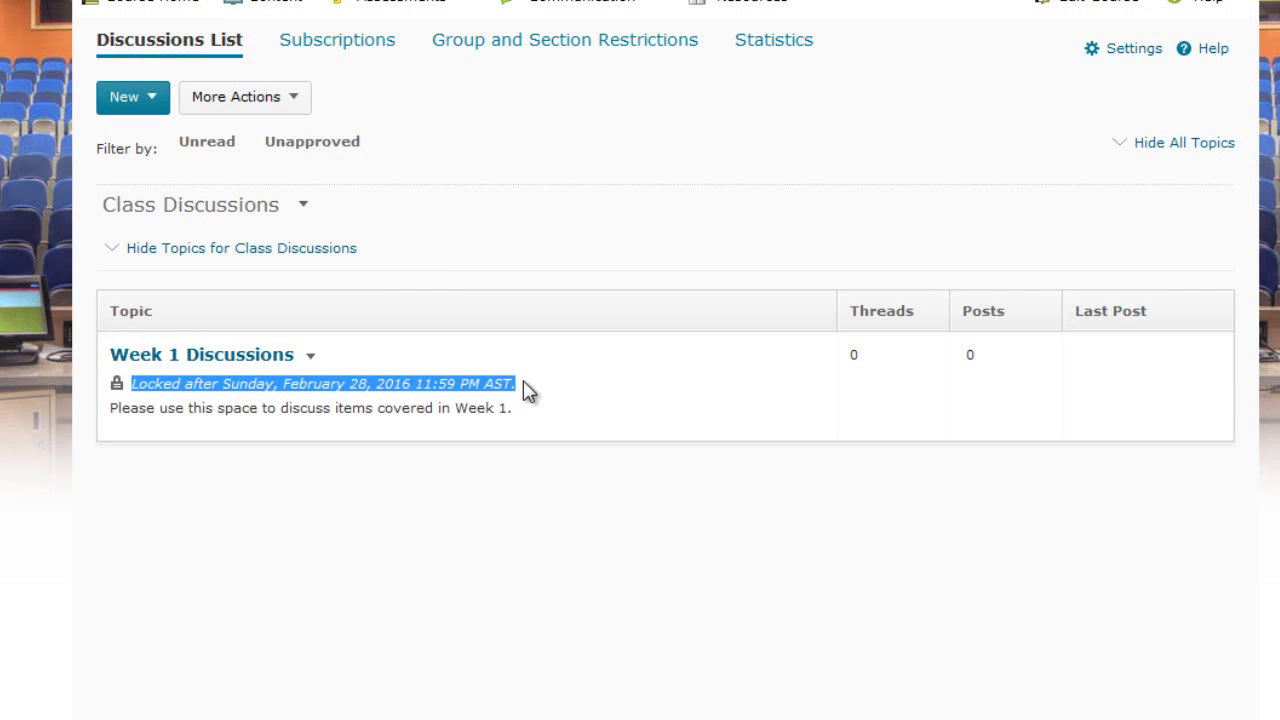
pyautogui.moveTo(110, 408); pyautogui.dragTo(523, 440)
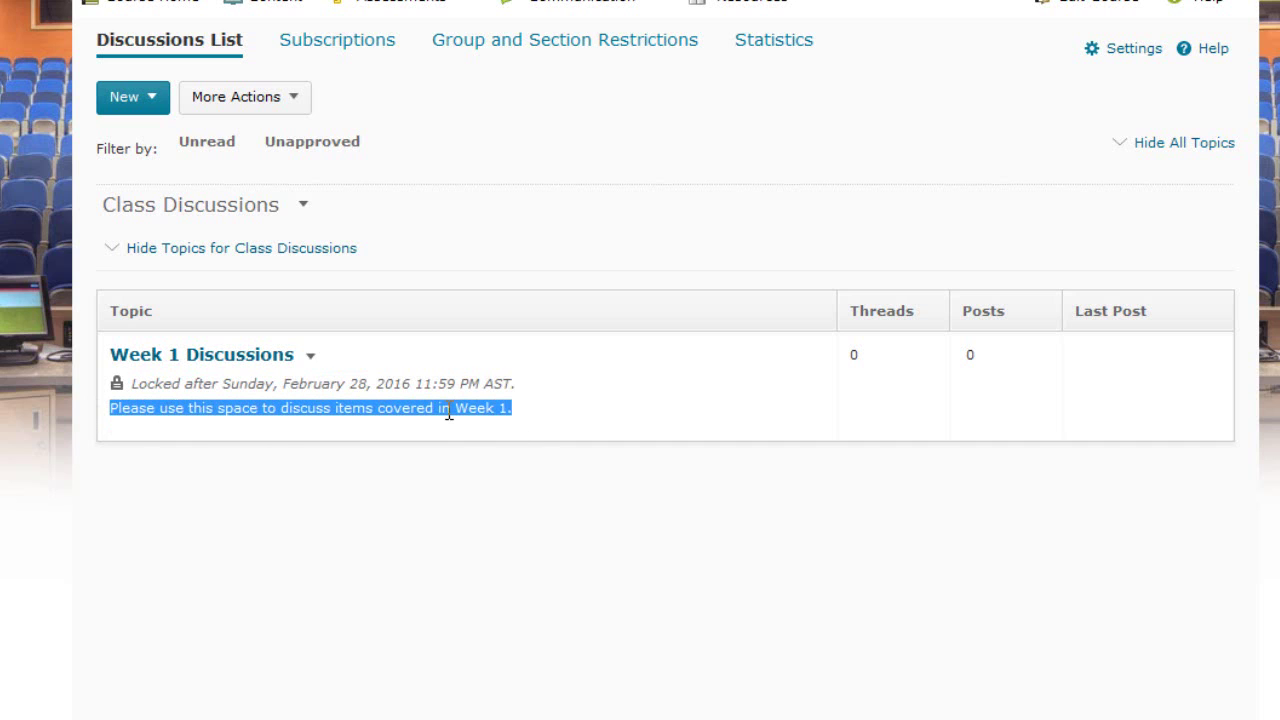
pyautogui.click(472, 477)
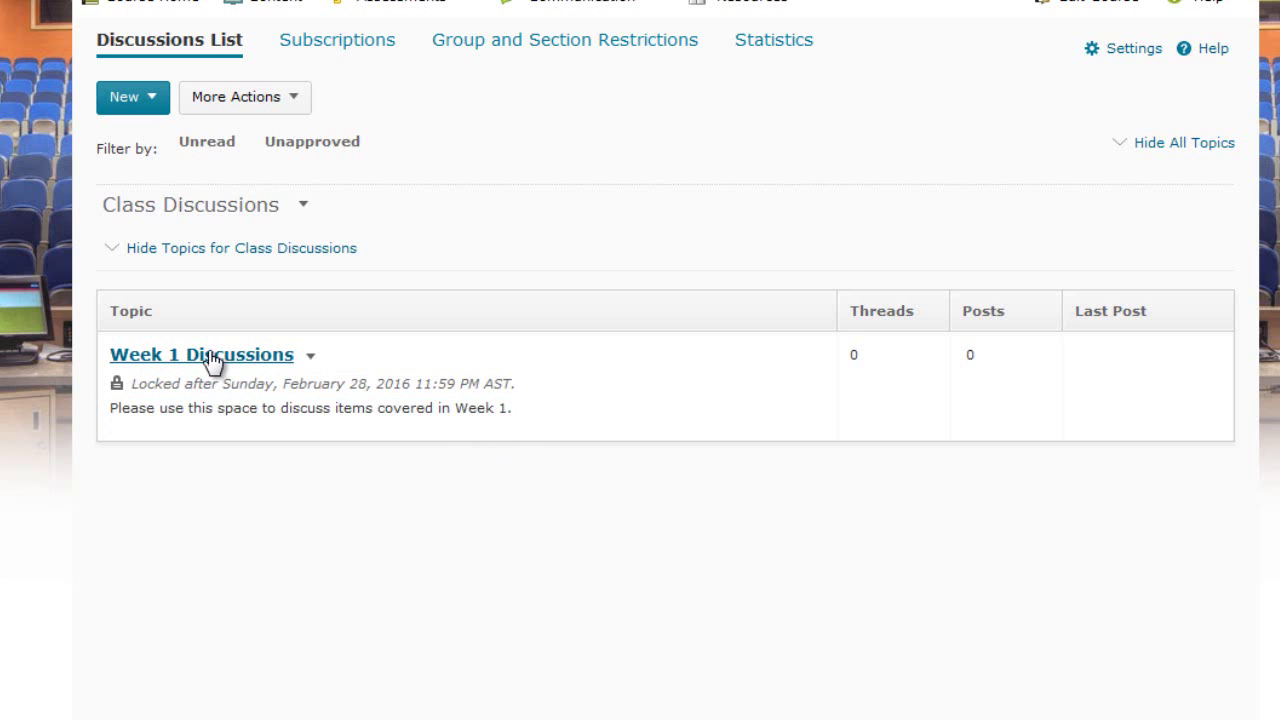
# Step: Open the Week 1 Discussions topic and start a new thread in it
pyautogui.click(137, 358)
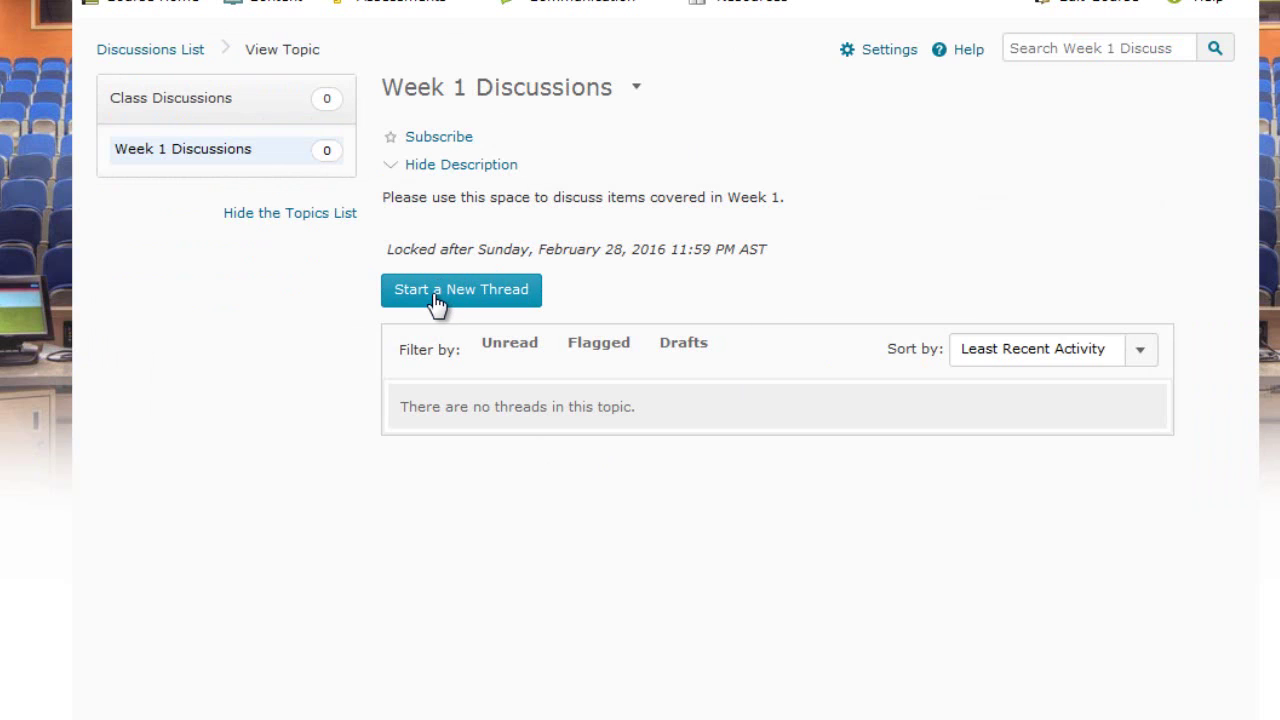
pyautogui.click(489, 306)
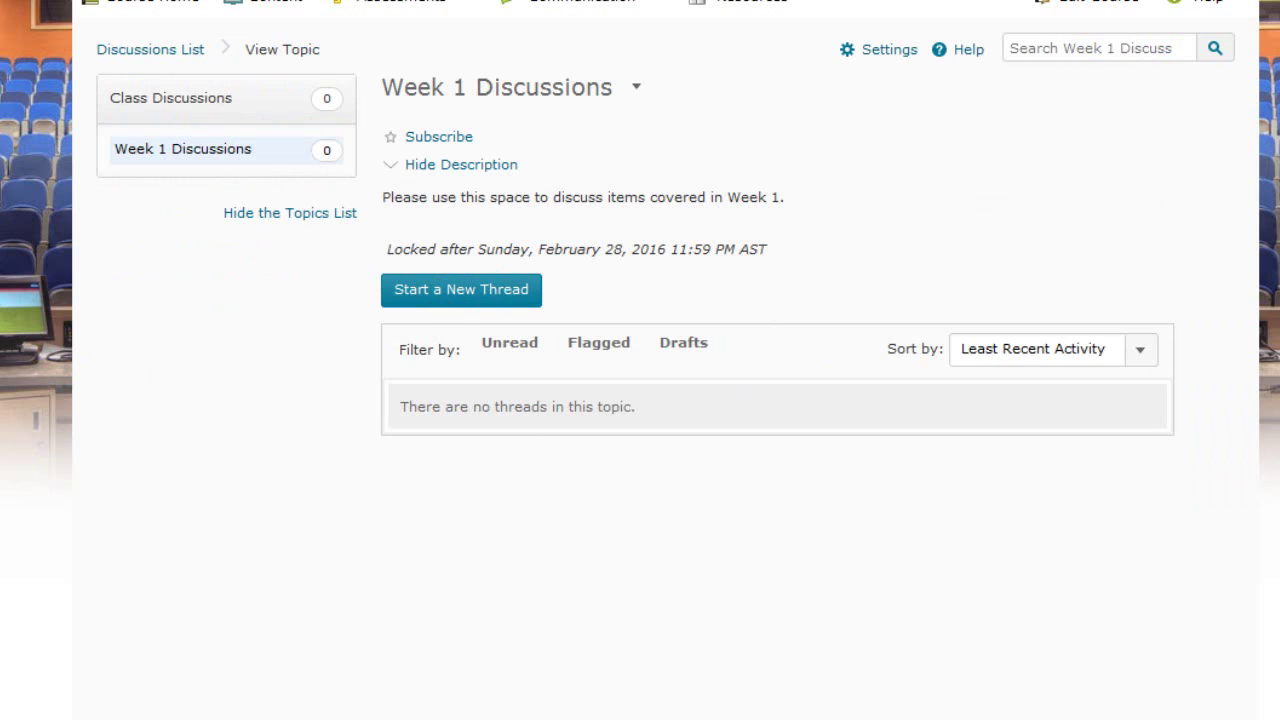